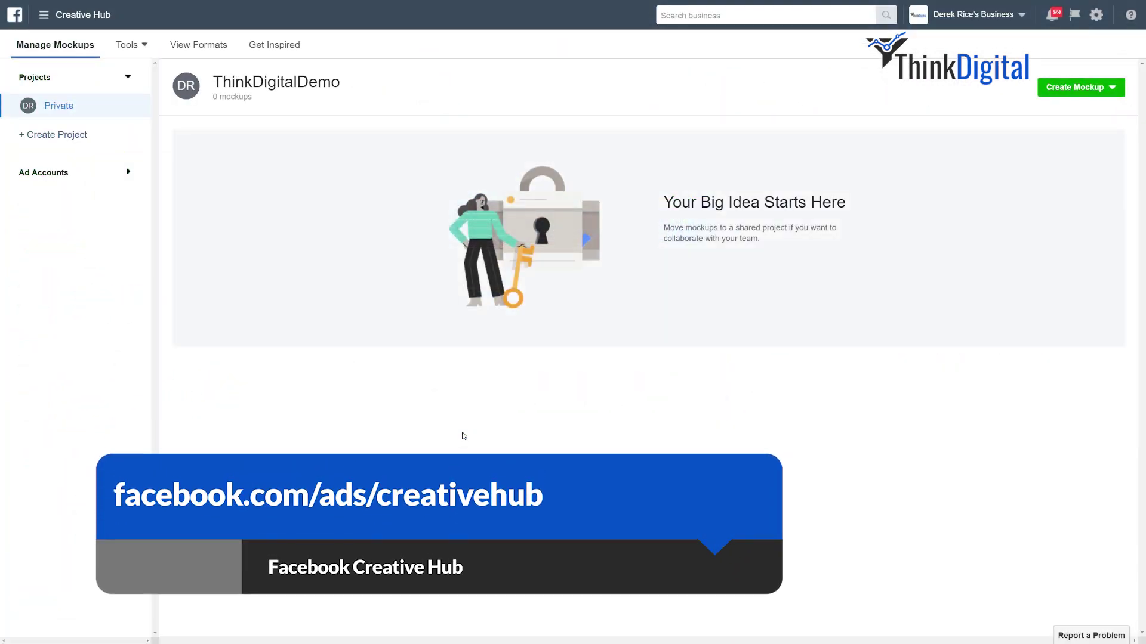
Step: Create a Facebook Instant Experience mockup and set its ad content to multiple images or videos in a carousel
click(1074, 89)
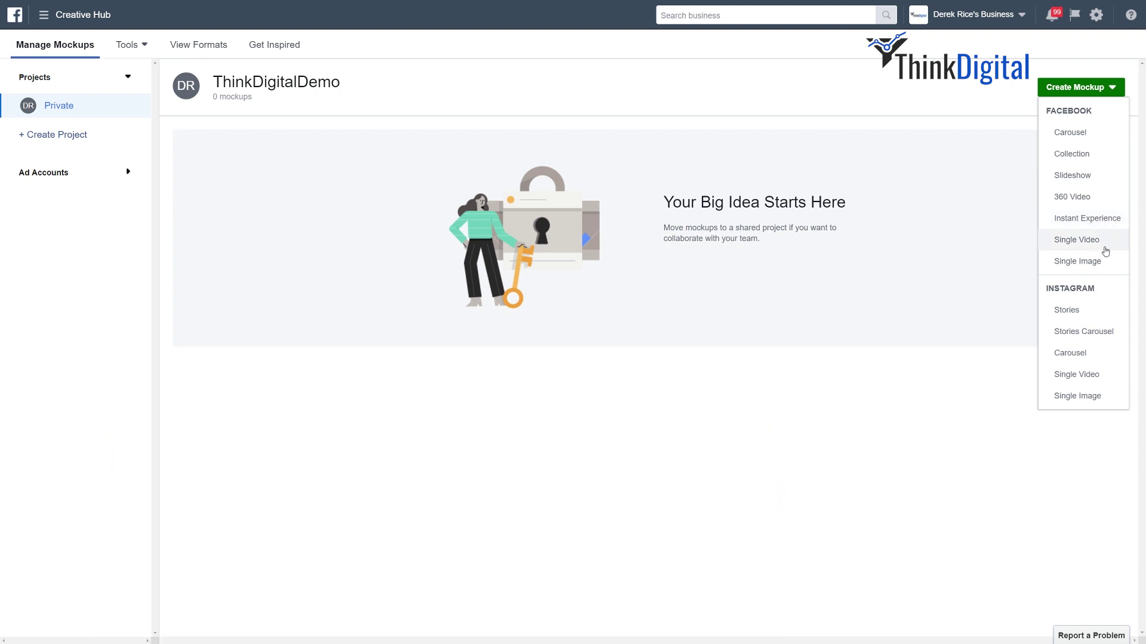
click(1082, 225)
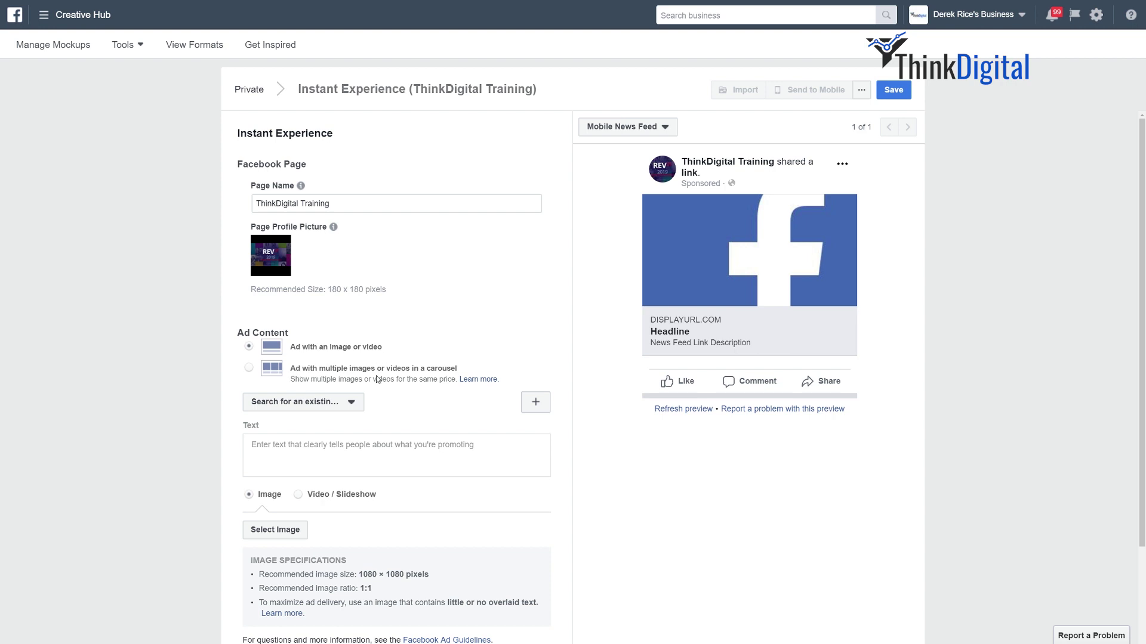
click(248, 369)
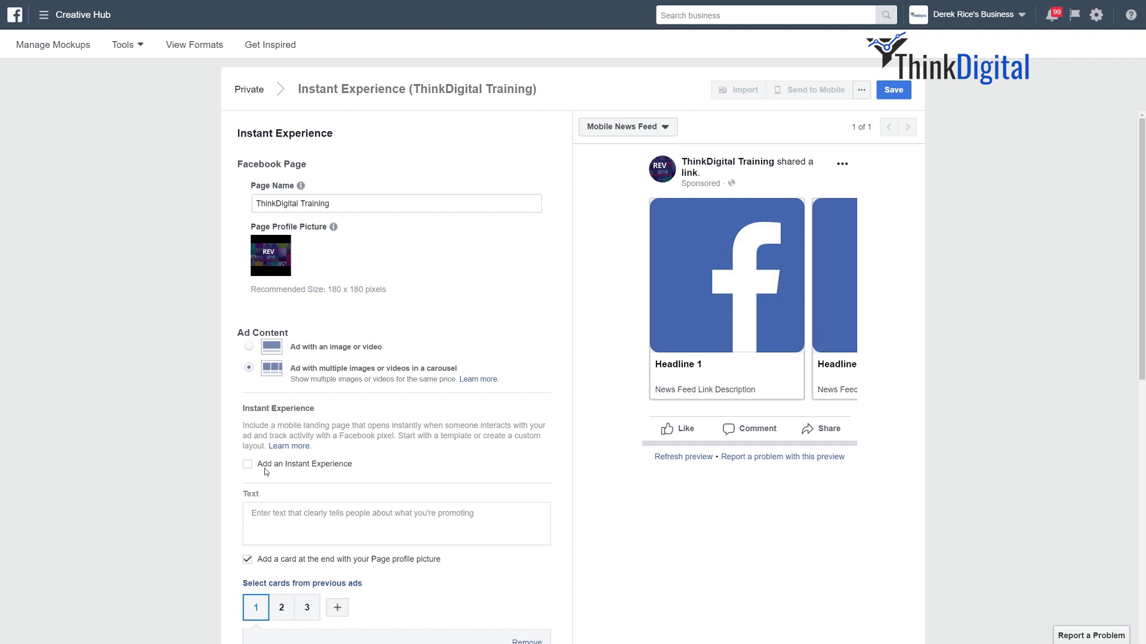
Step: Add an Instant Experience to the ad using the Customer Acquisition template
click(247, 465)
scroll(547, 444, down, 1)
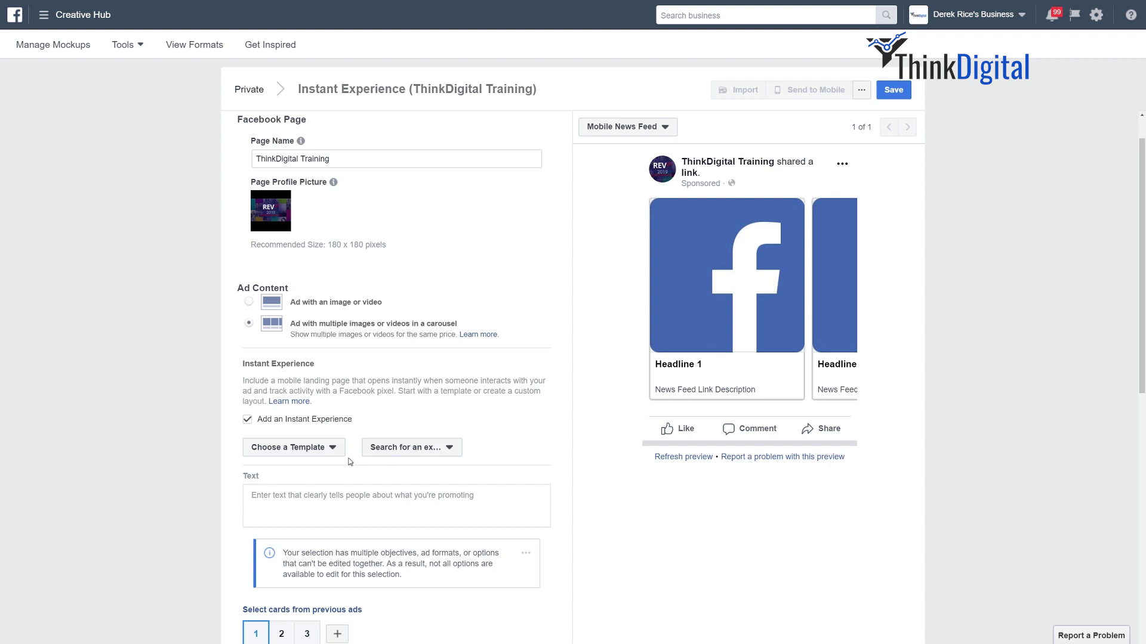
click(332, 449)
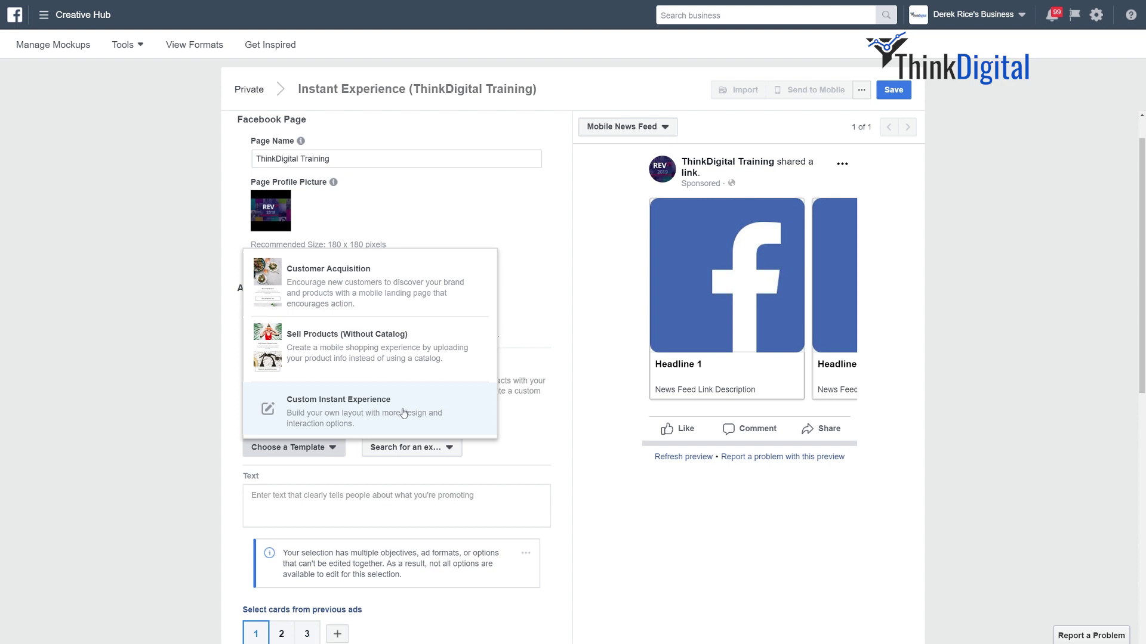
click(382, 294)
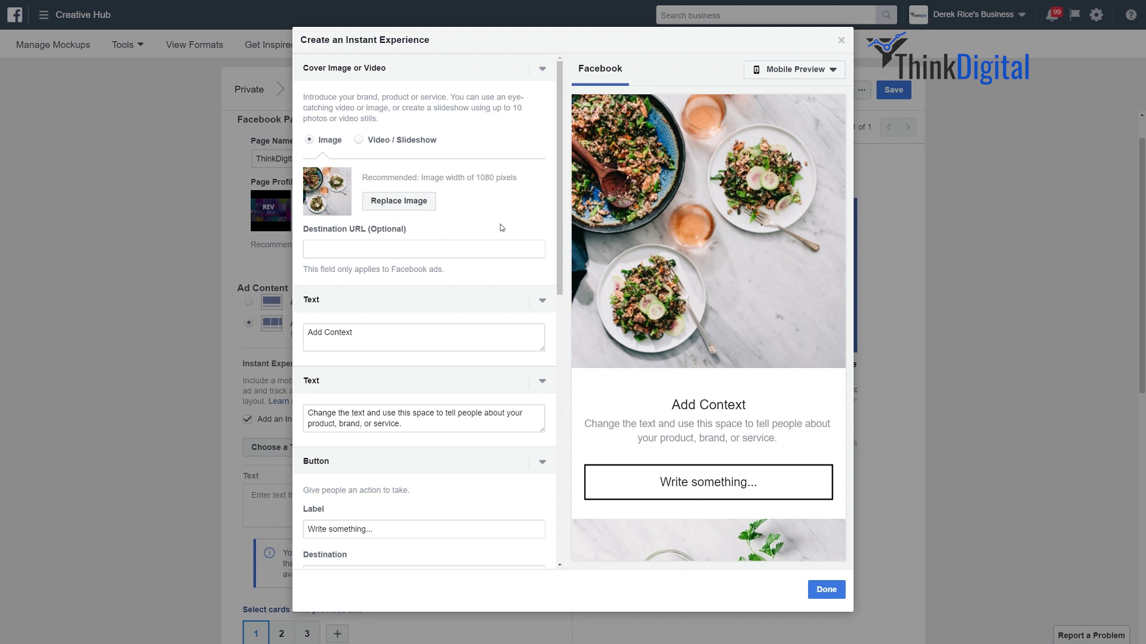
Step: Examine the Customer Acquisition template's cover image, text and first button in the mobile preview
scroll(465, 239, down, 3)
scroll(452, 281, up, 3)
scroll(673, 253, down, 5)
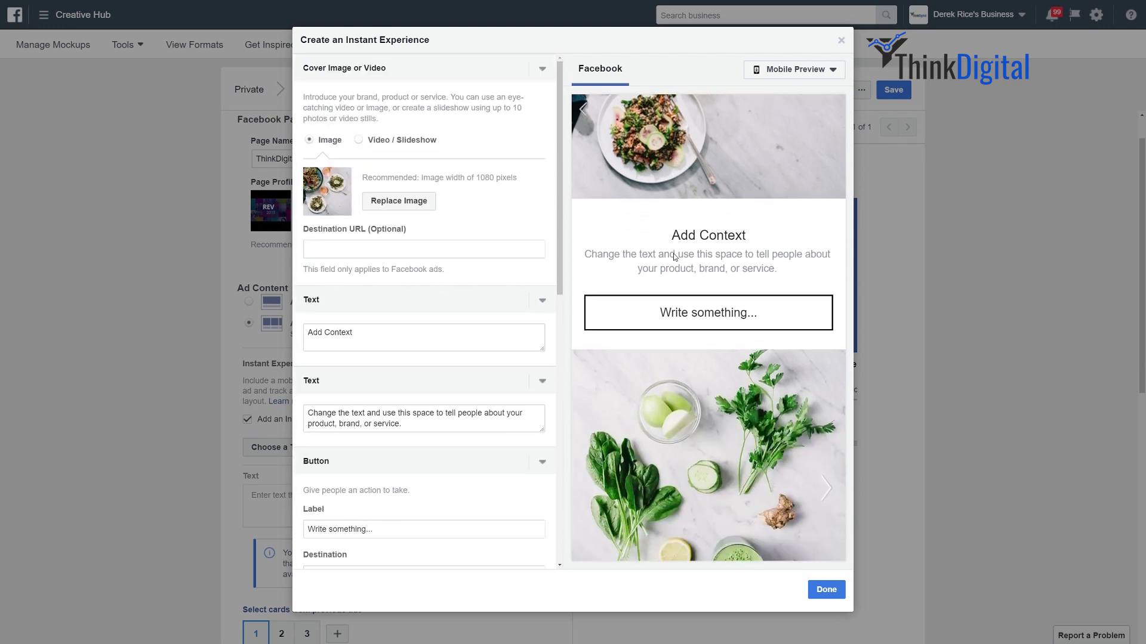
scroll(673, 253, down, 1)
scroll(673, 253, up, 4)
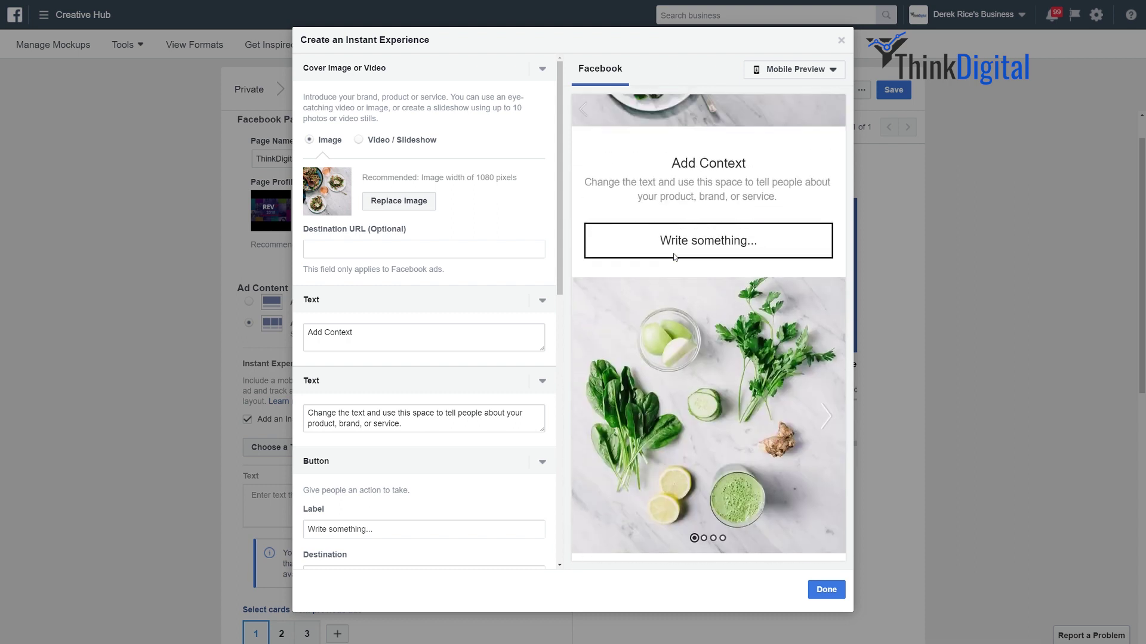
scroll(674, 257, up, 2)
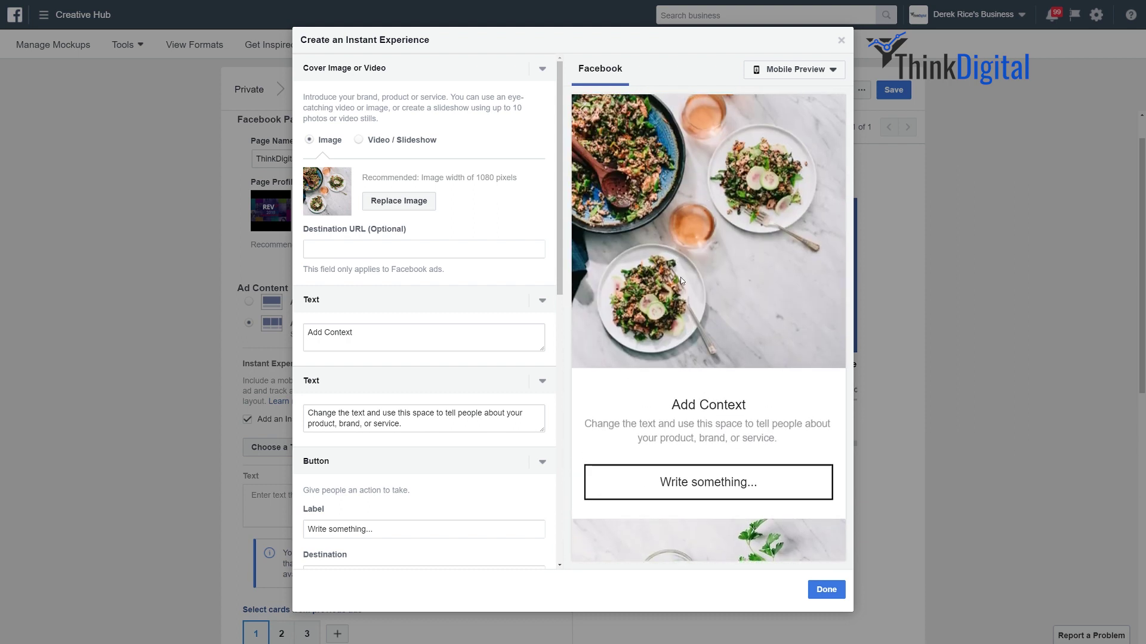
scroll(683, 281, down, 1)
scroll(682, 281, down, 1)
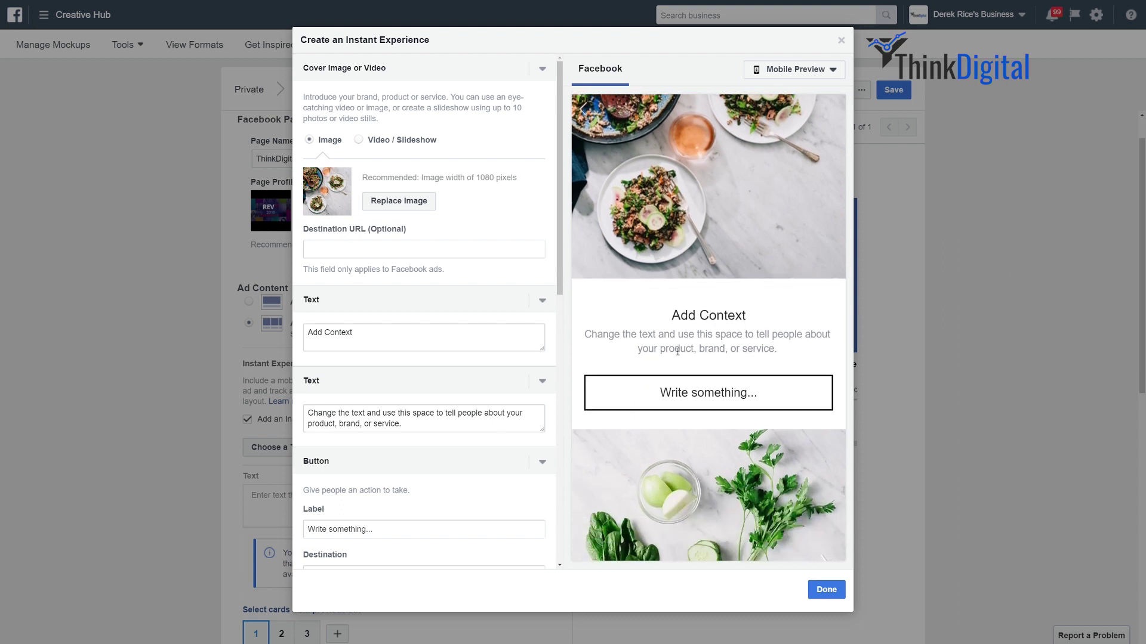
Step: Browse the template's carousel images and examine the description and button below them in the mobile preview
scroll(740, 405, down, 5)
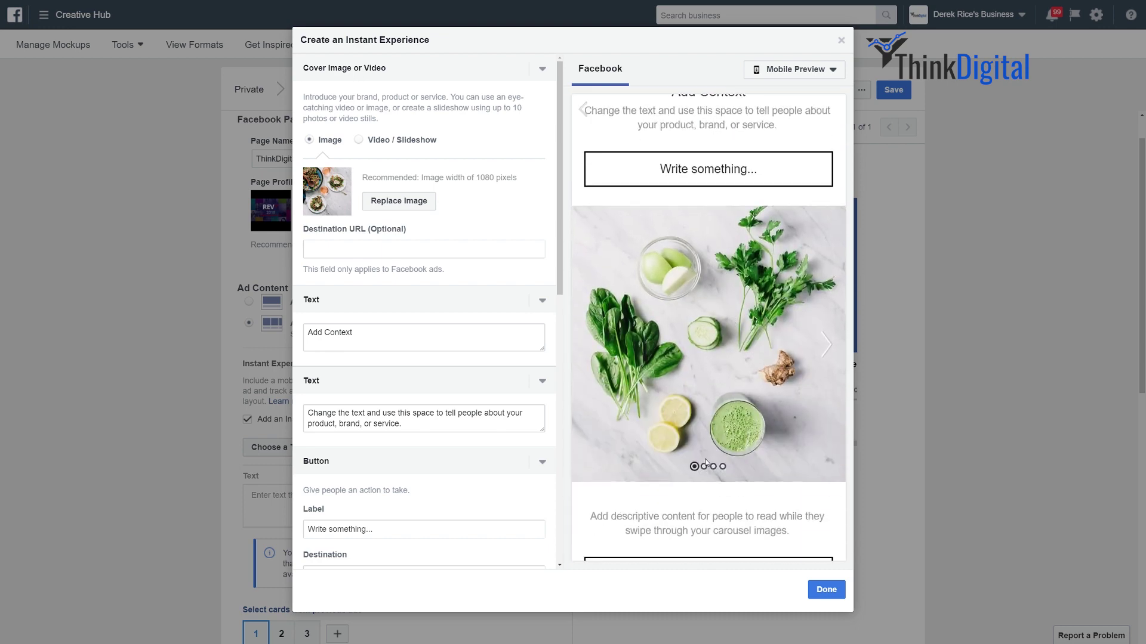
click(704, 466)
click(713, 467)
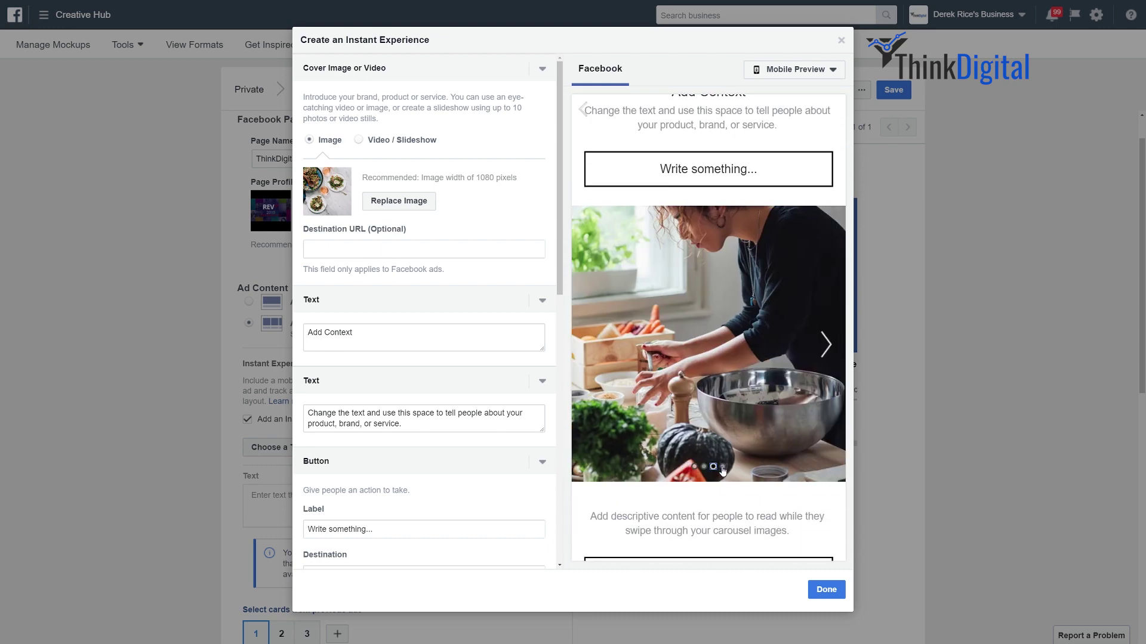
click(722, 467)
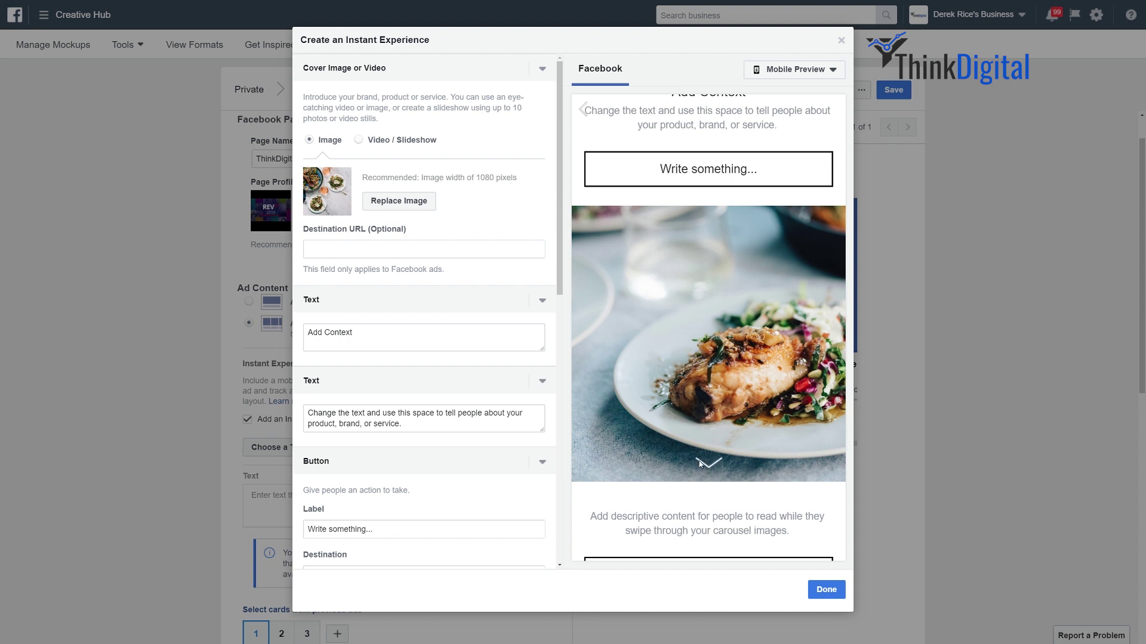
scroll(712, 447, down, 1)
scroll(716, 447, down, 1)
scroll(698, 424, down, 1)
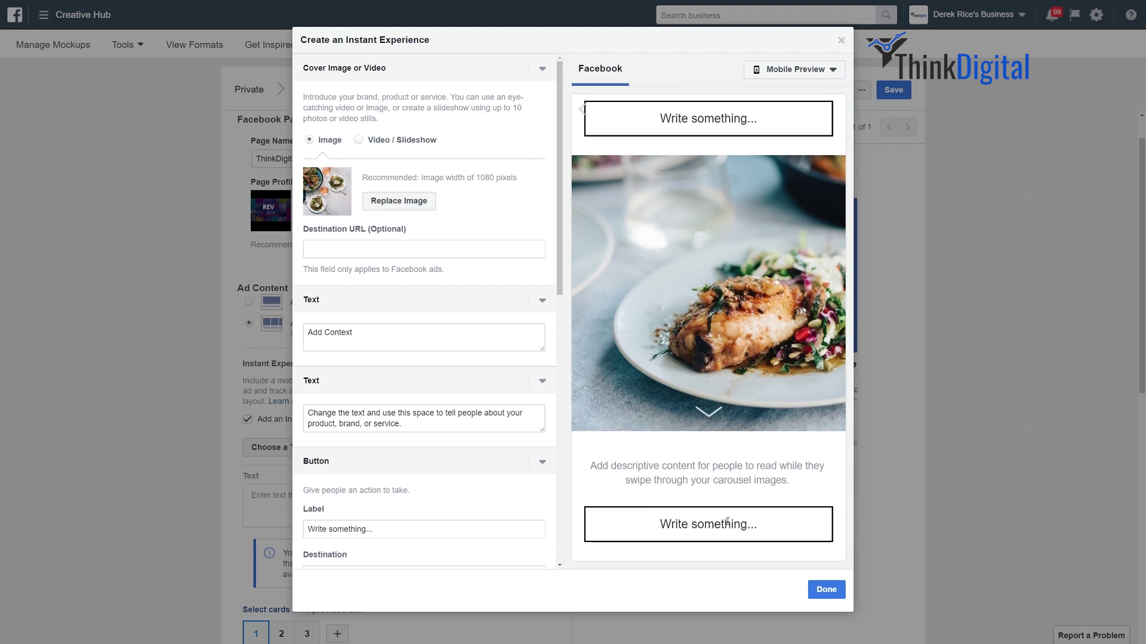
scroll(714, 394, down, 2)
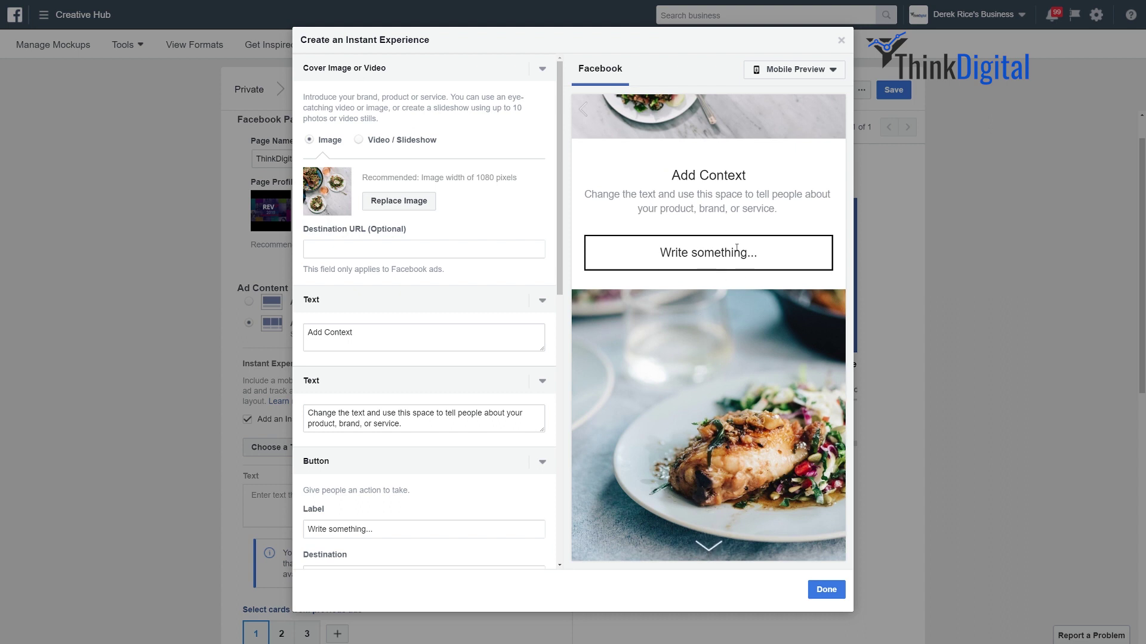
scroll(742, 302, down, 2)
scroll(725, 509, up, 3)
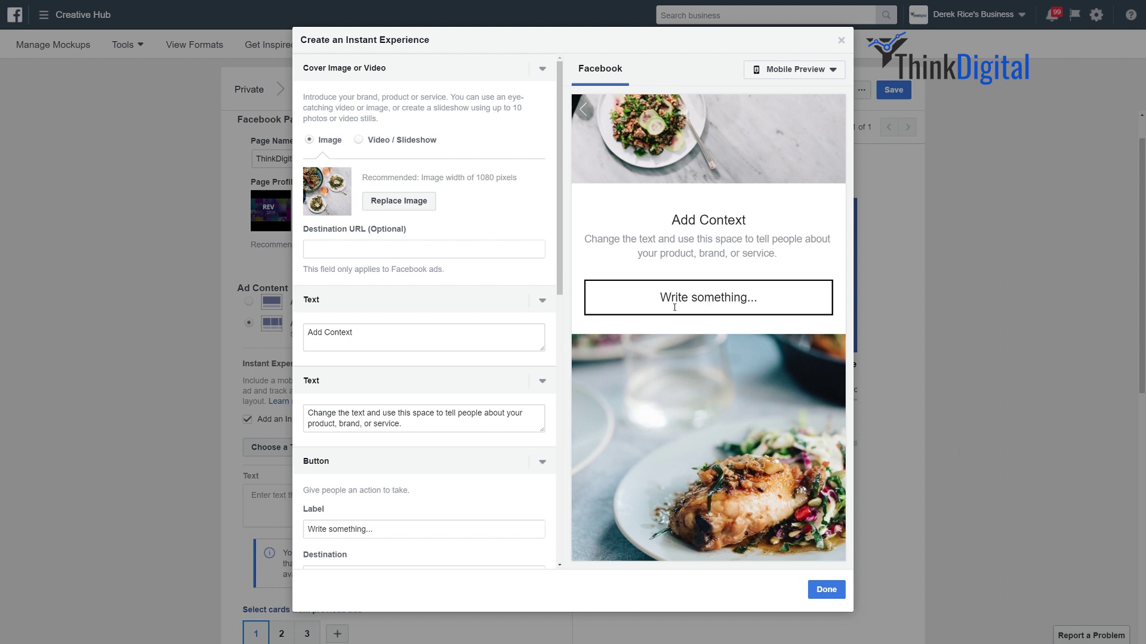
scroll(692, 363, down, 3)
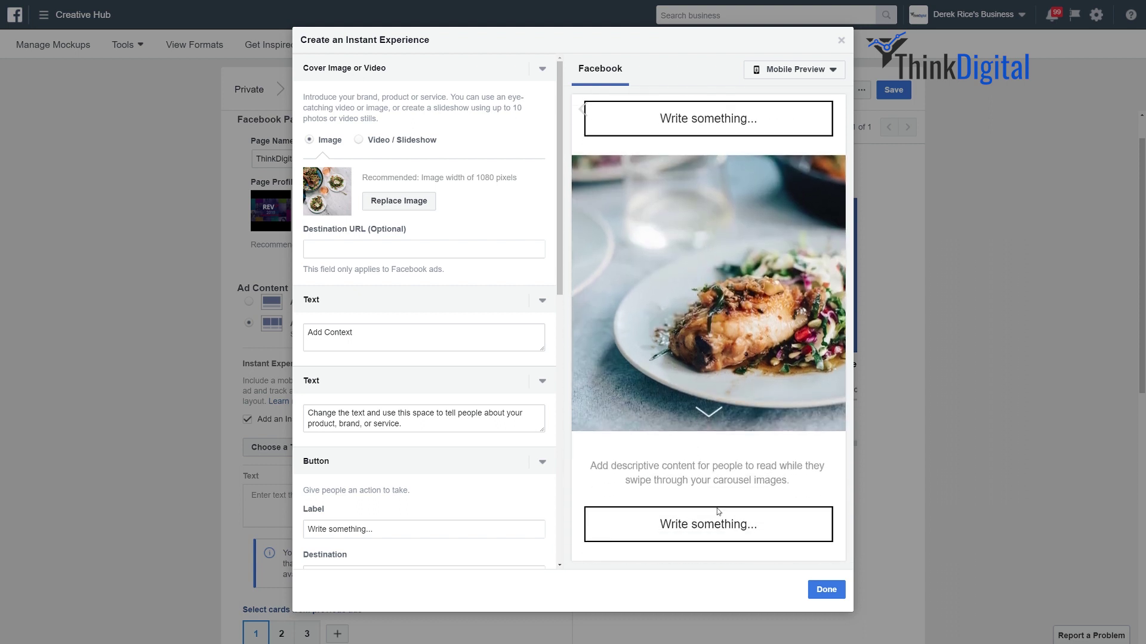
scroll(718, 505, up, 1)
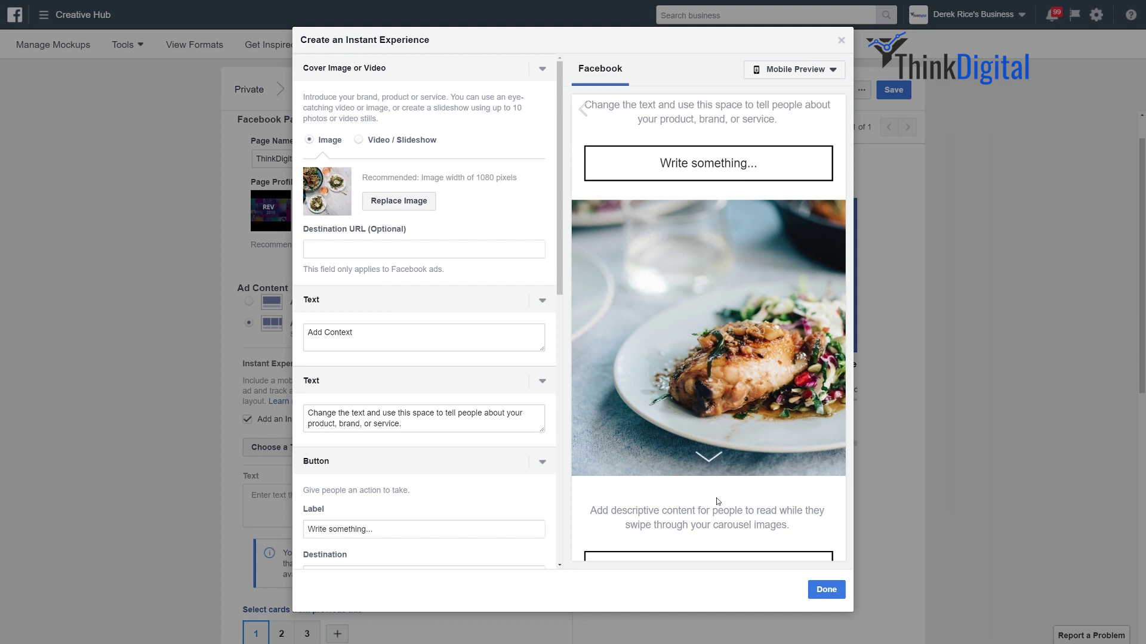
scroll(718, 492, down, 5)
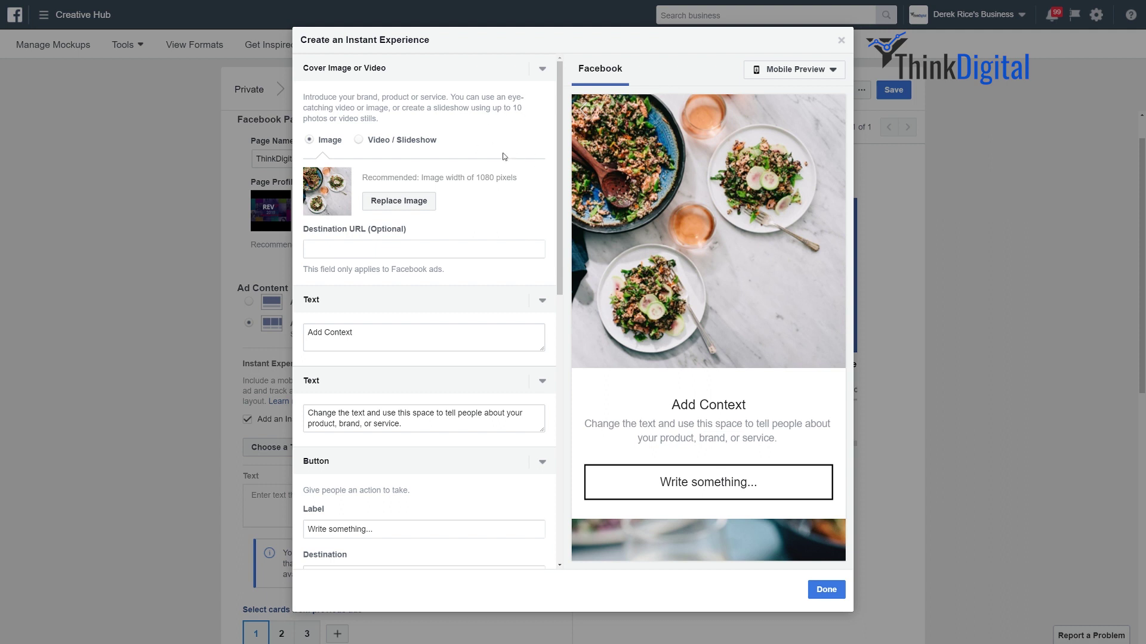
Step: Try the Video / Slideshow cover type, check its preview, and return the cover to Image
click(359, 141)
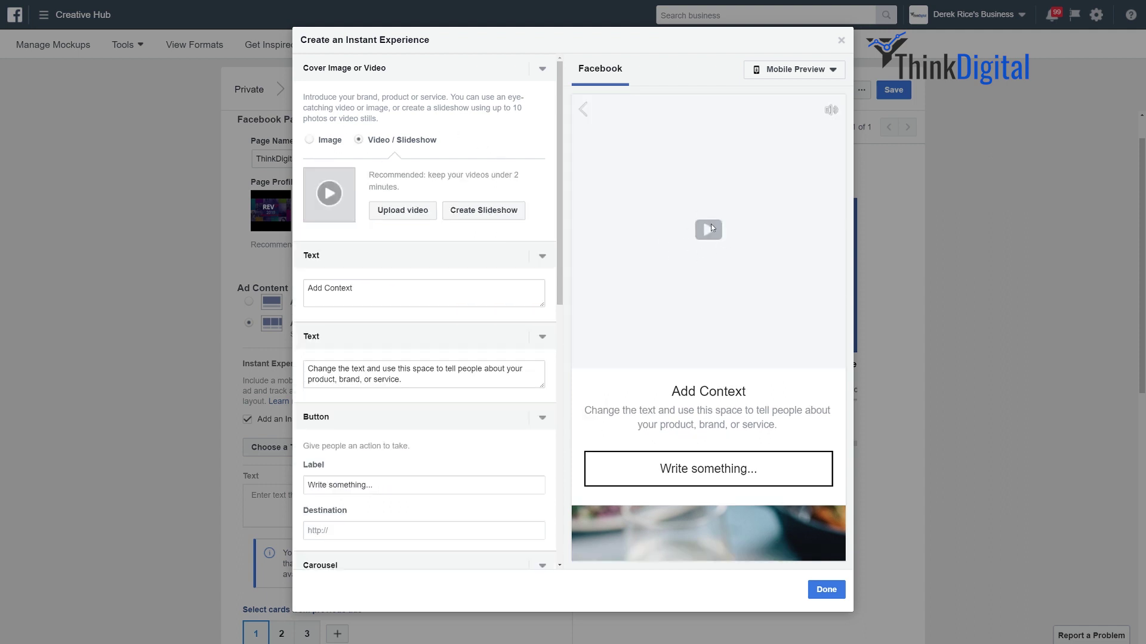
scroll(710, 250, down, 5)
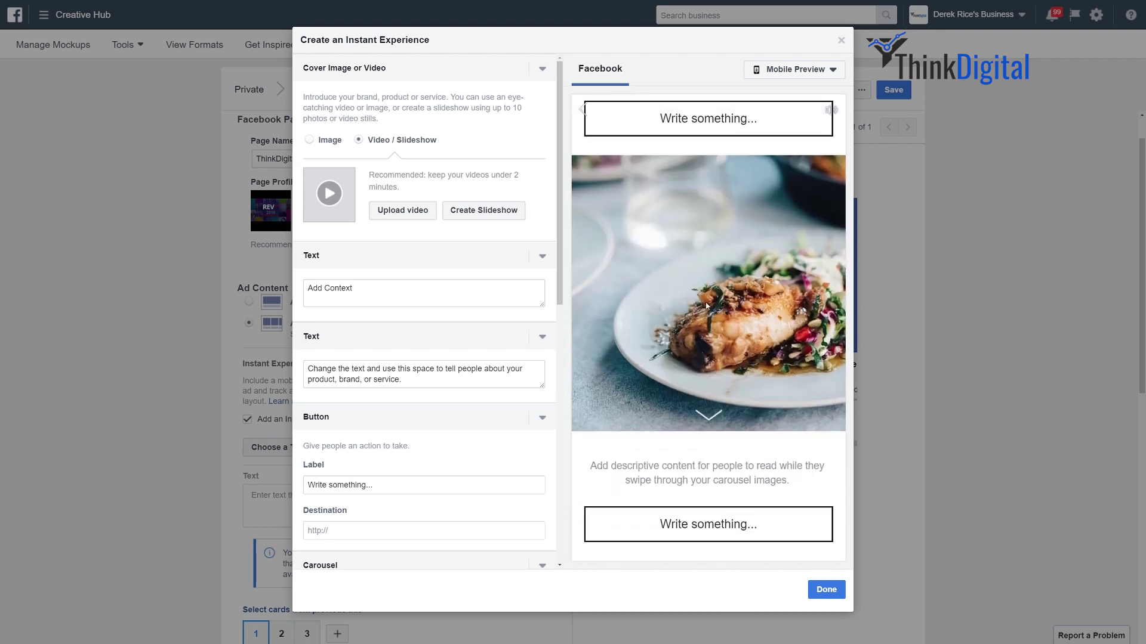
scroll(707, 286, up, 5)
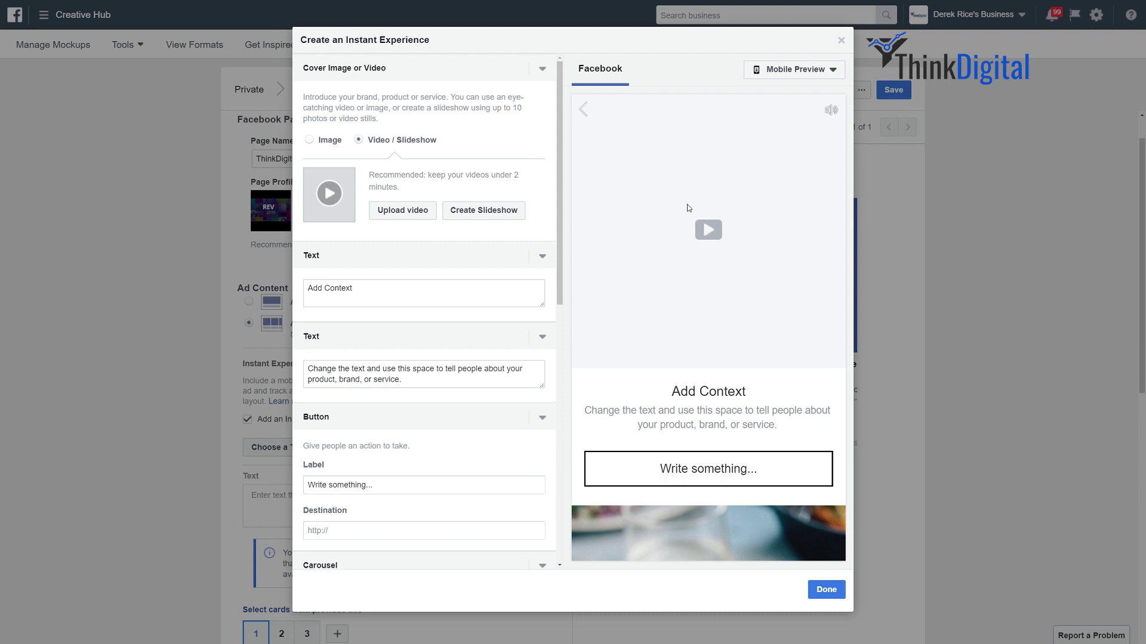
click(317, 142)
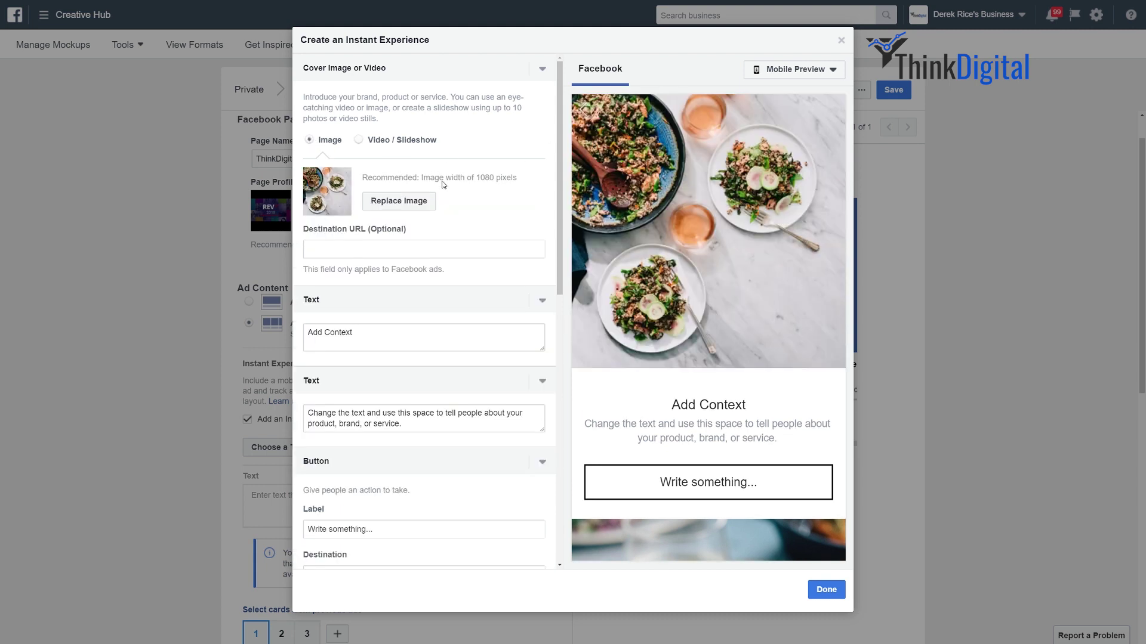
Step: Replace the cover image with the beach hammock photo 41.jpg from the account's image assets
click(401, 204)
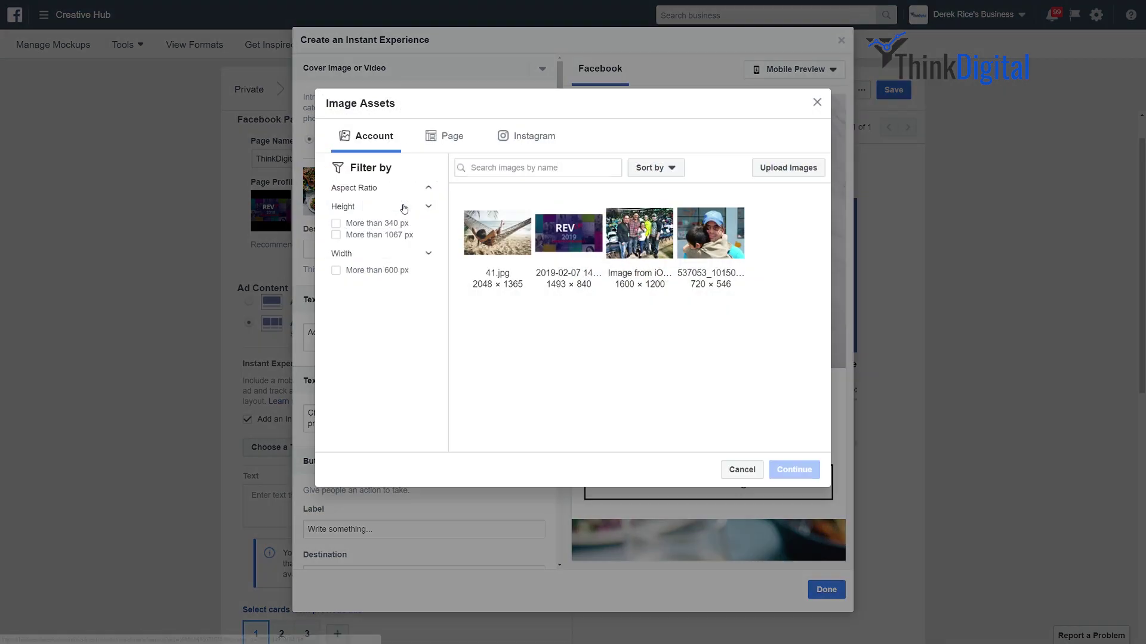
click(498, 241)
click(794, 513)
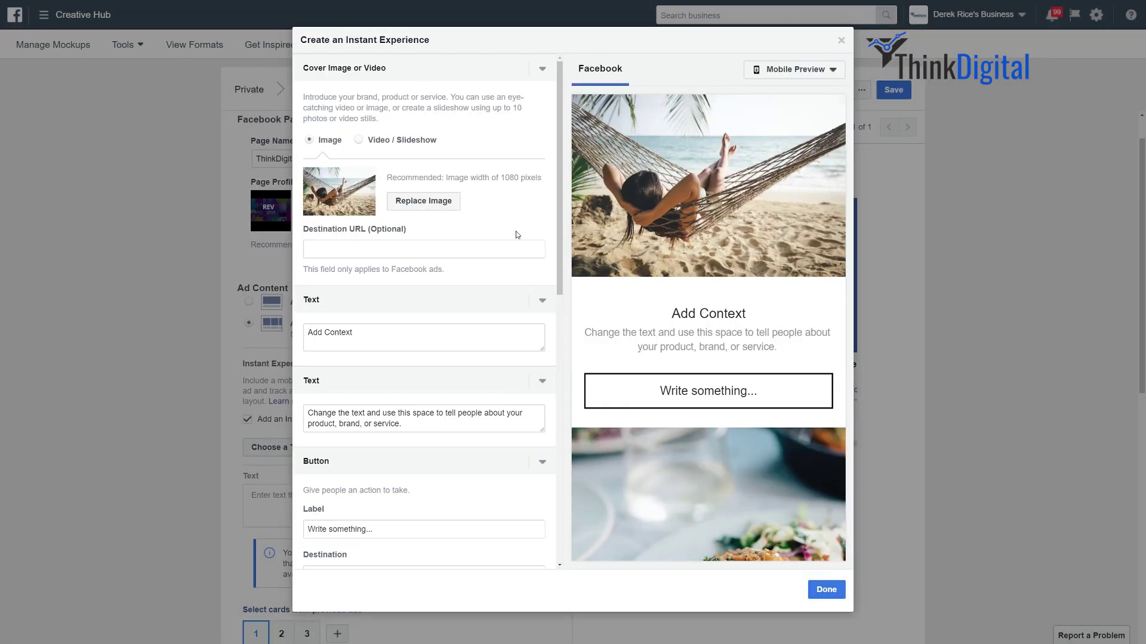
scroll(695, 242, down, 3)
scroll(707, 199, up, 3)
Step: Set the cover image's destination URL to m.me/thinkdigitaltraining
click(405, 256)
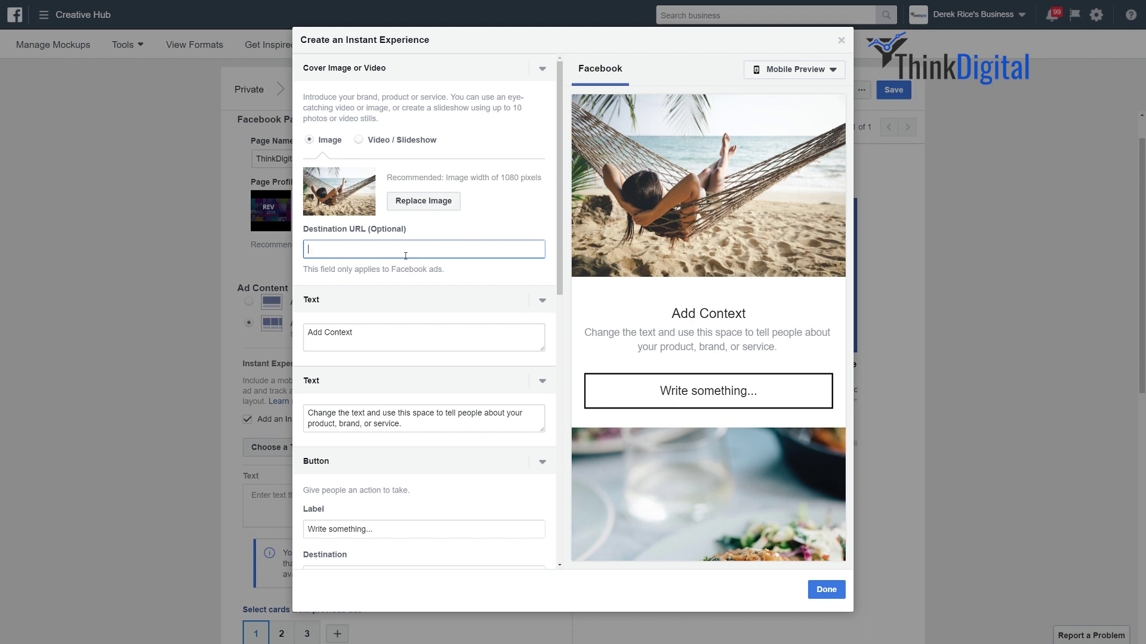
text(m.me/thinkd)
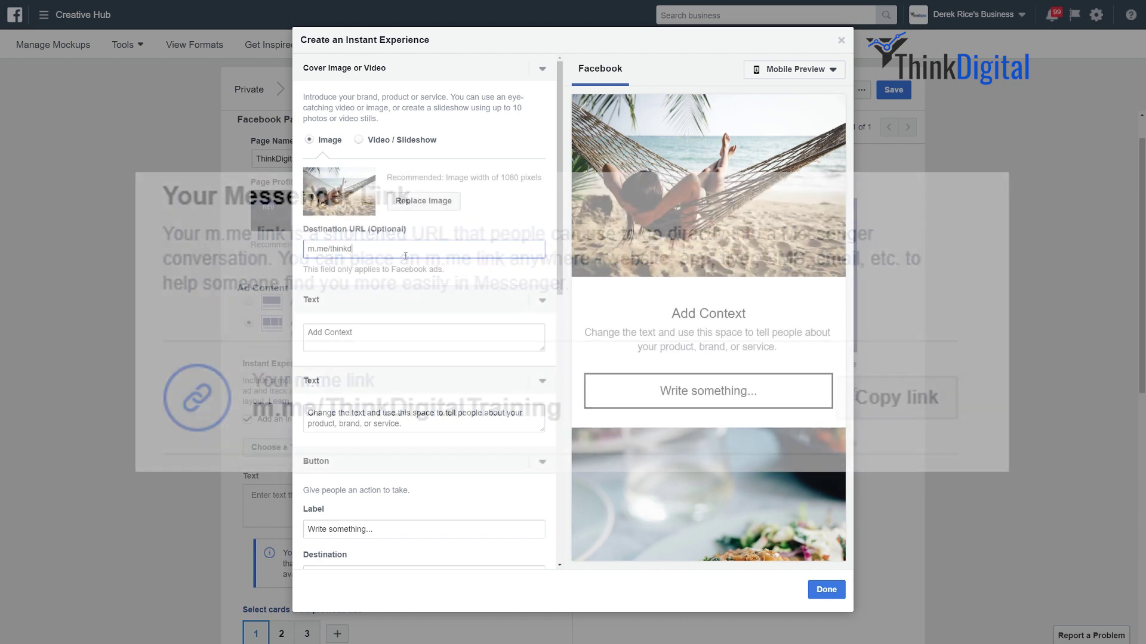
text(gitaltraining)
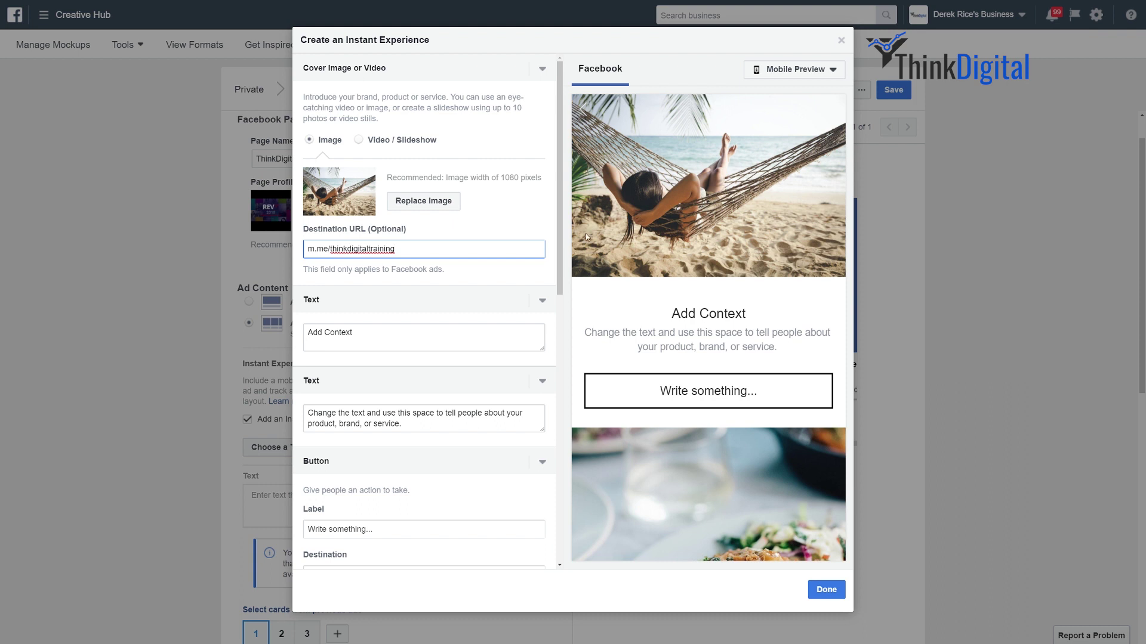
click(510, 238)
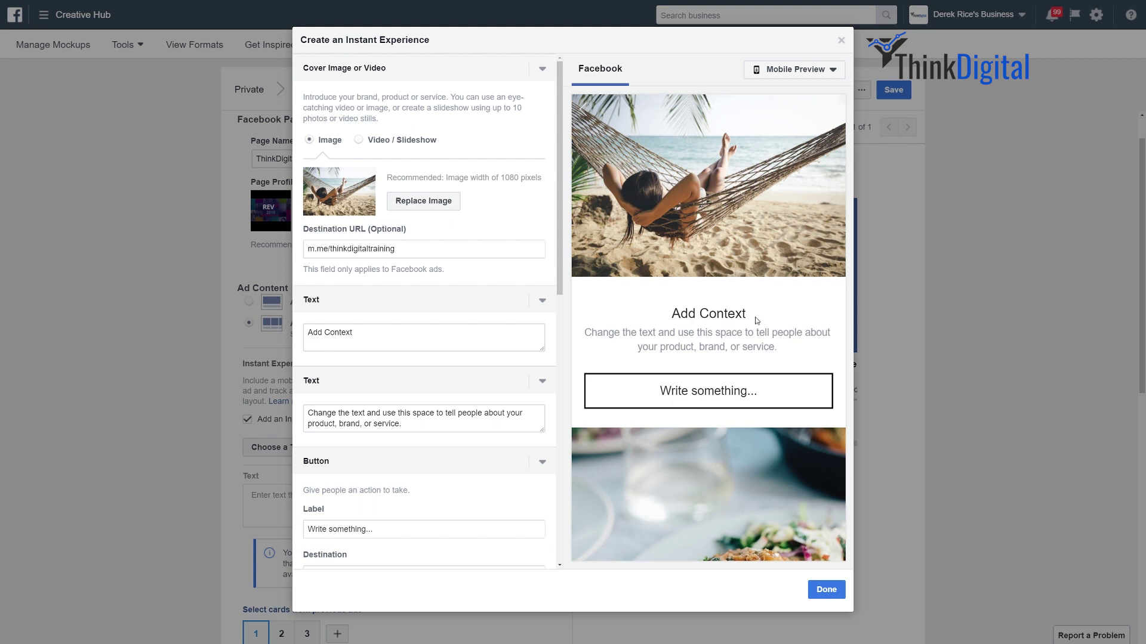
Step: Set the heading to "You Could Be Here..." and description to "Discover the #1 SECRET WAY anyone can afford to experience vacations like this and thousands more..."
drag(756, 320, 664, 319)
click(812, 356)
triple_click(401, 336)
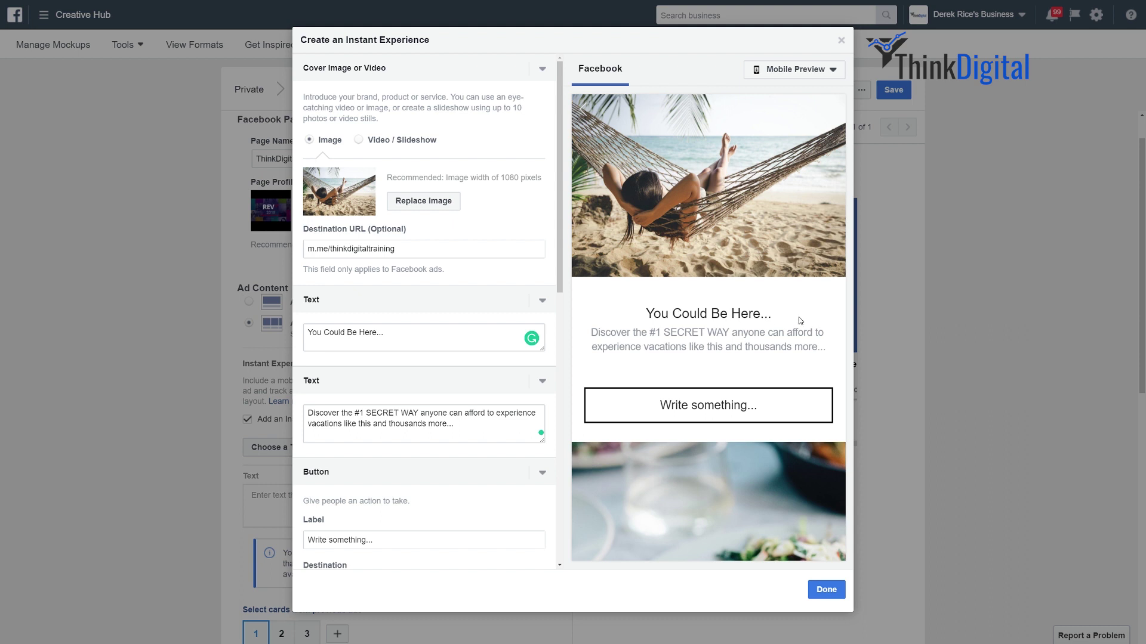
Step: Review the heading and description wording phrase by phrase in the mobile preview
drag(798, 321, 819, 362)
click(678, 365)
drag(641, 322, 785, 315)
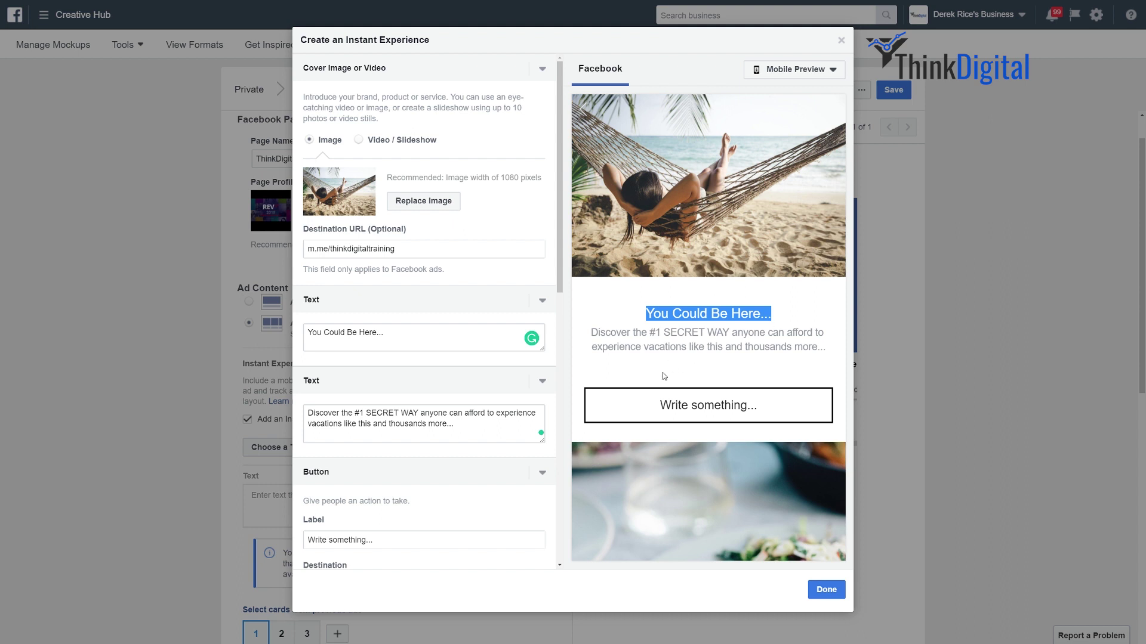
click(641, 343)
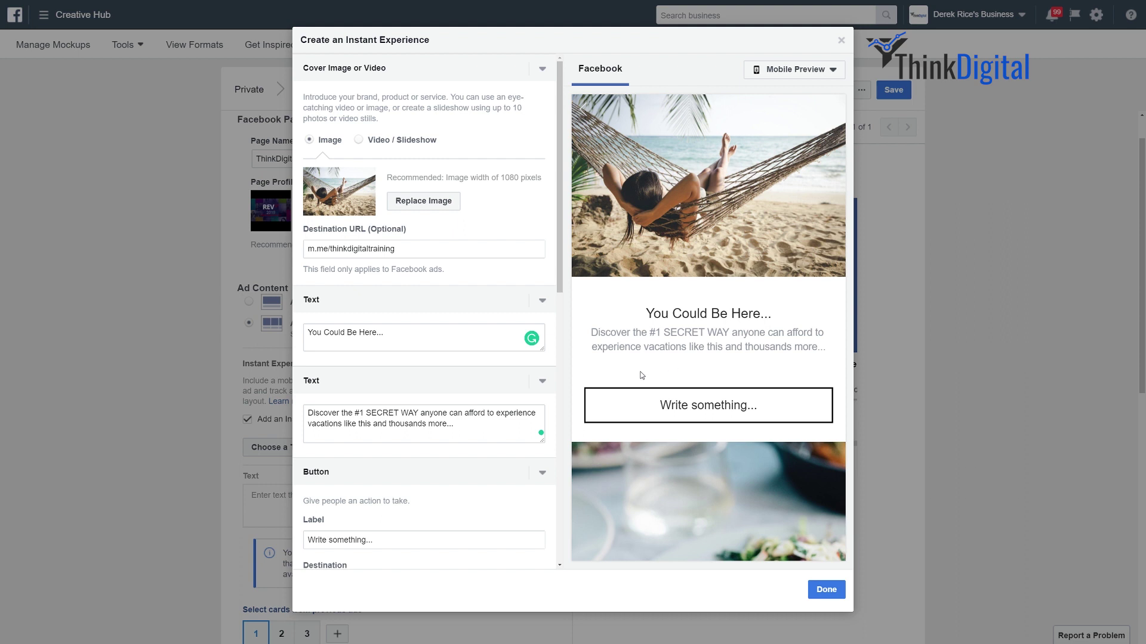
drag(590, 333, 631, 332)
click(624, 333)
drag(649, 334, 661, 333)
drag(664, 332, 730, 332)
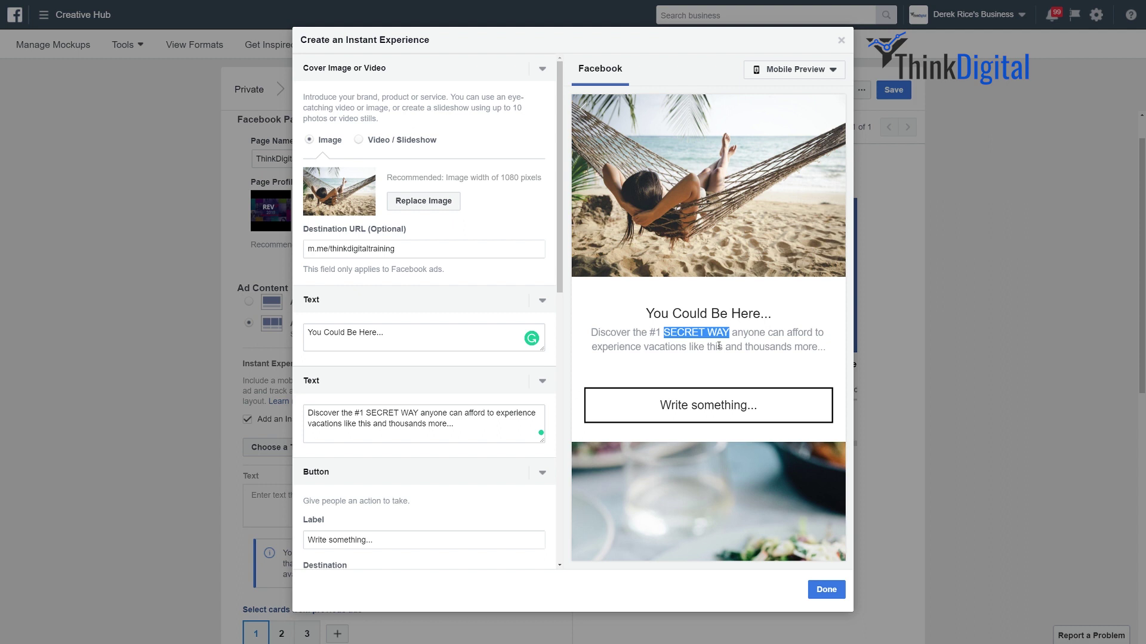
drag(731, 333, 764, 334)
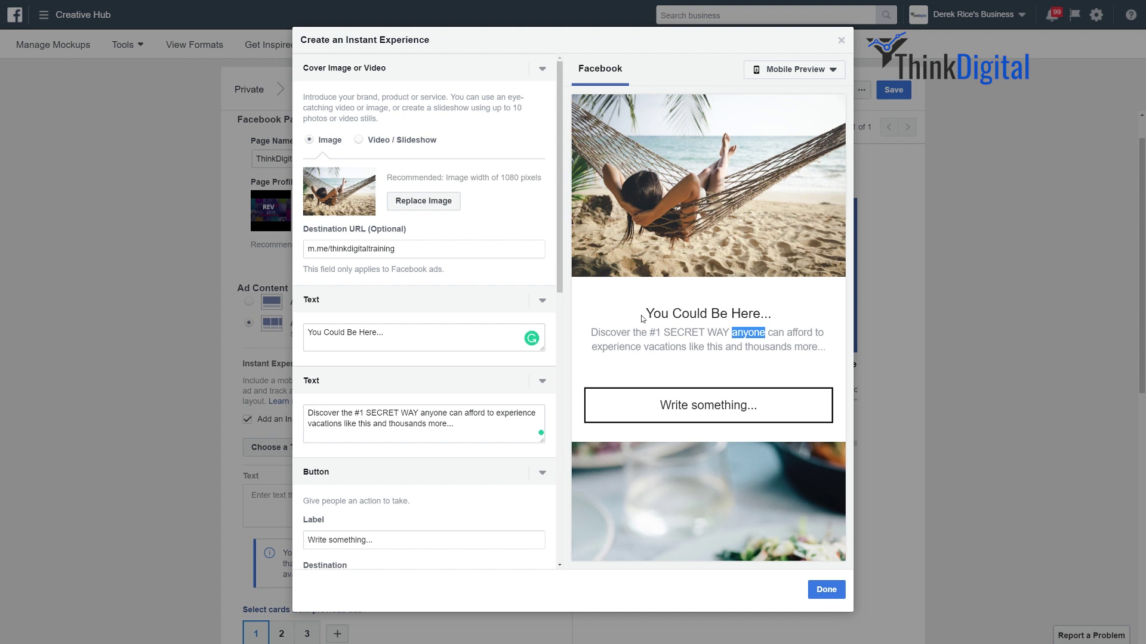
drag(646, 320, 763, 333)
drag(786, 333, 813, 333)
click(787, 338)
drag(743, 355, 821, 348)
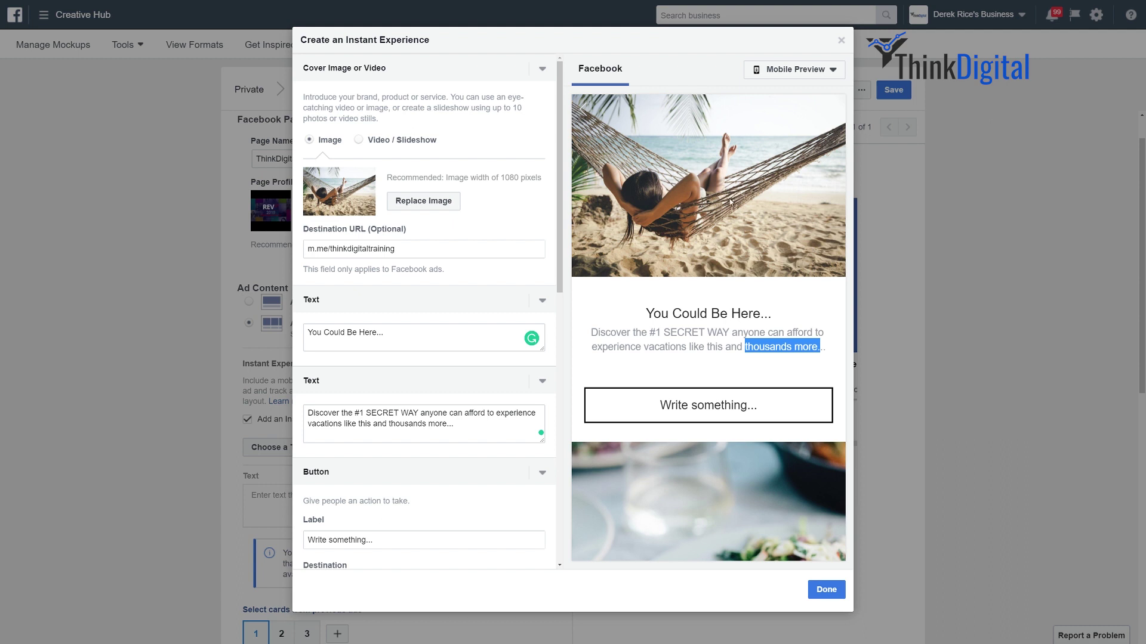
Step: Reread the "You Could Be Here..." heading and the complete description beneath it in the preview
click(799, 325)
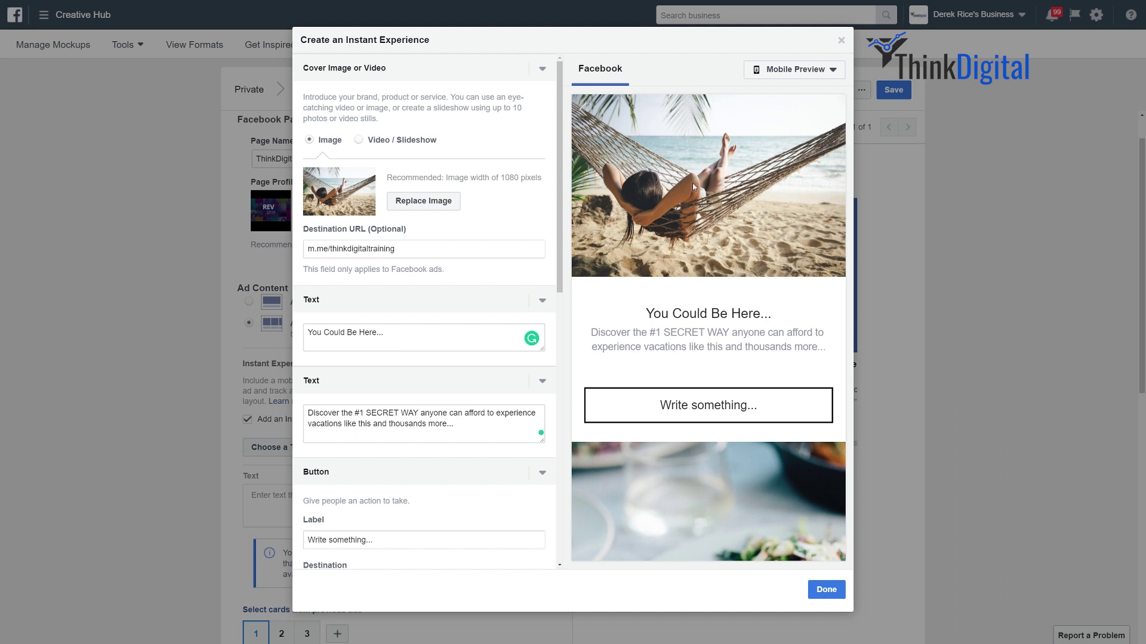
drag(773, 316, 645, 319)
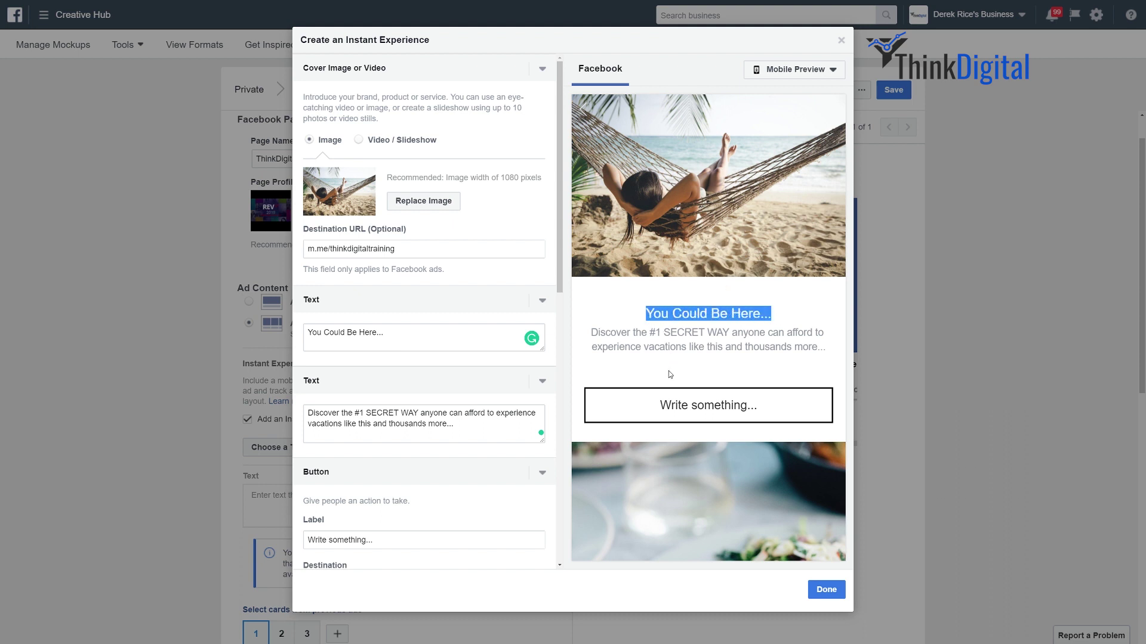
drag(591, 333, 835, 358)
click(768, 364)
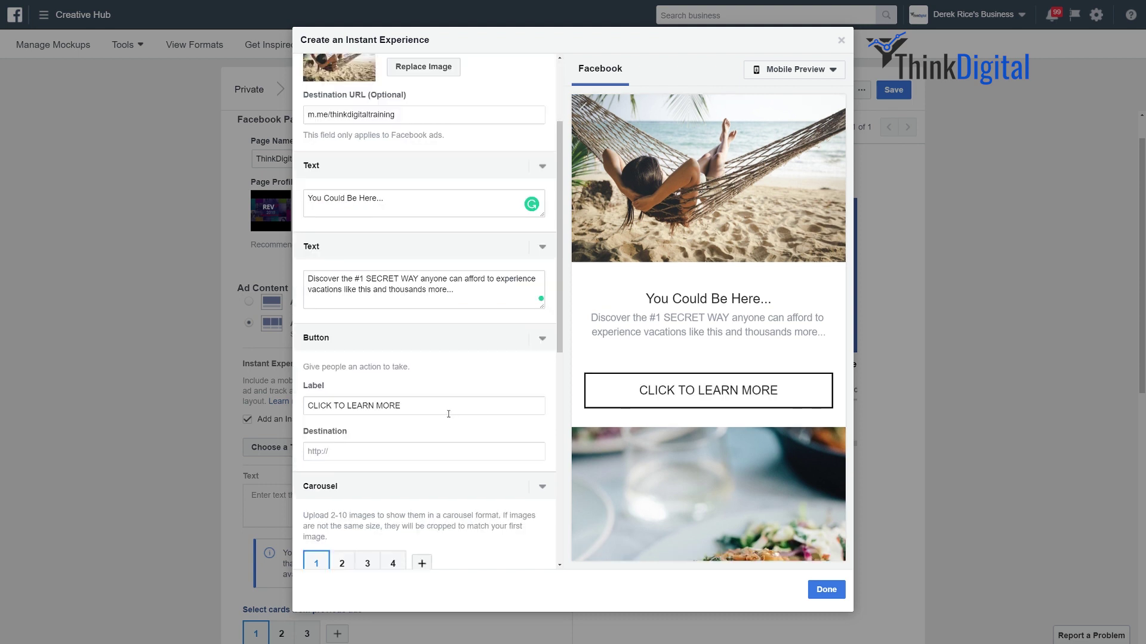
Step: Check the first button's label and destination fields and the carousel section's image slots
click(331, 451)
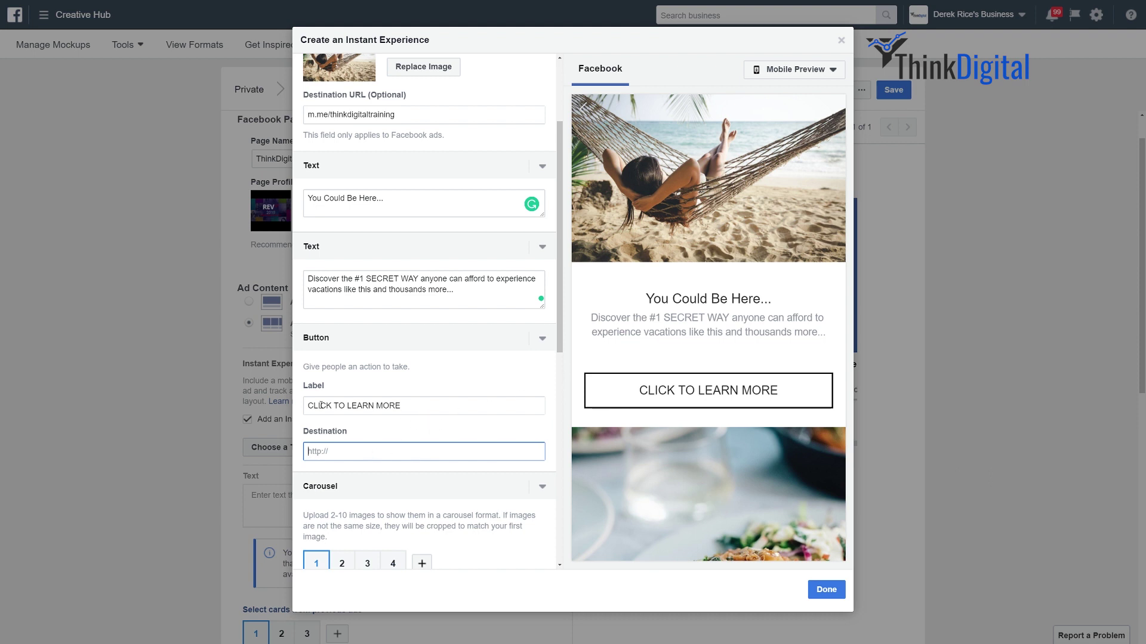
click(418, 406)
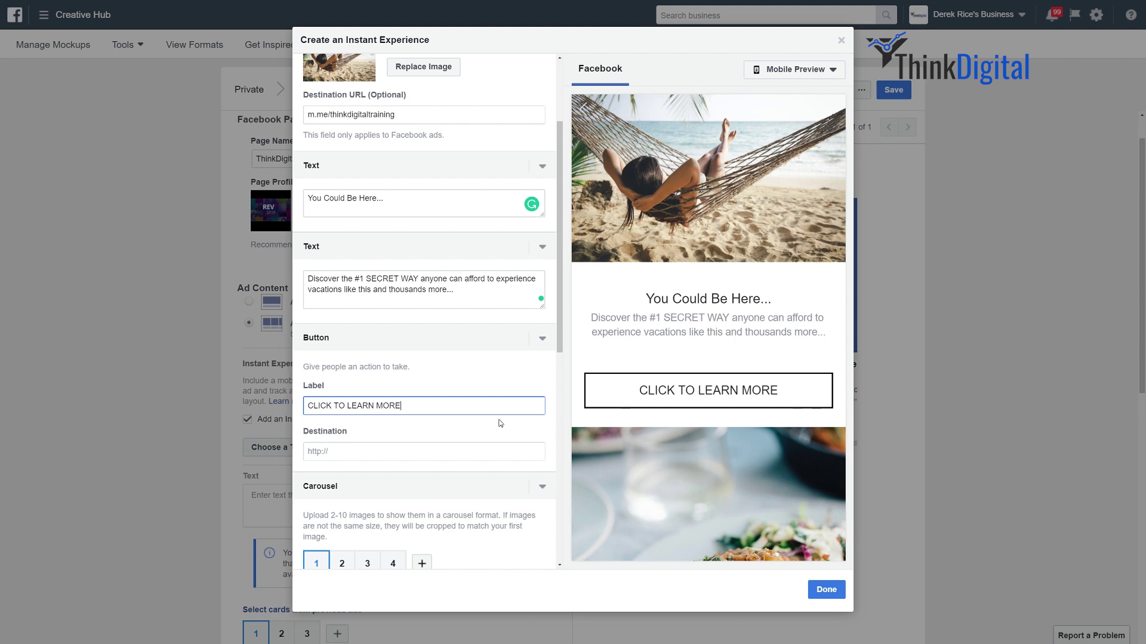
scroll(496, 420, down, 1)
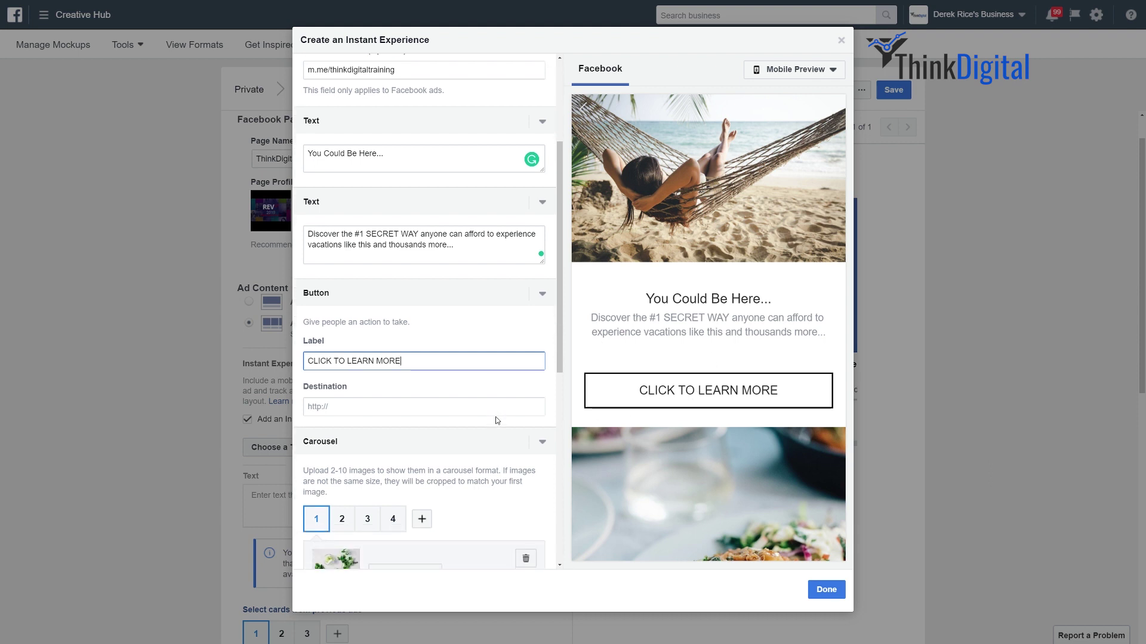
scroll(496, 420, down, 2)
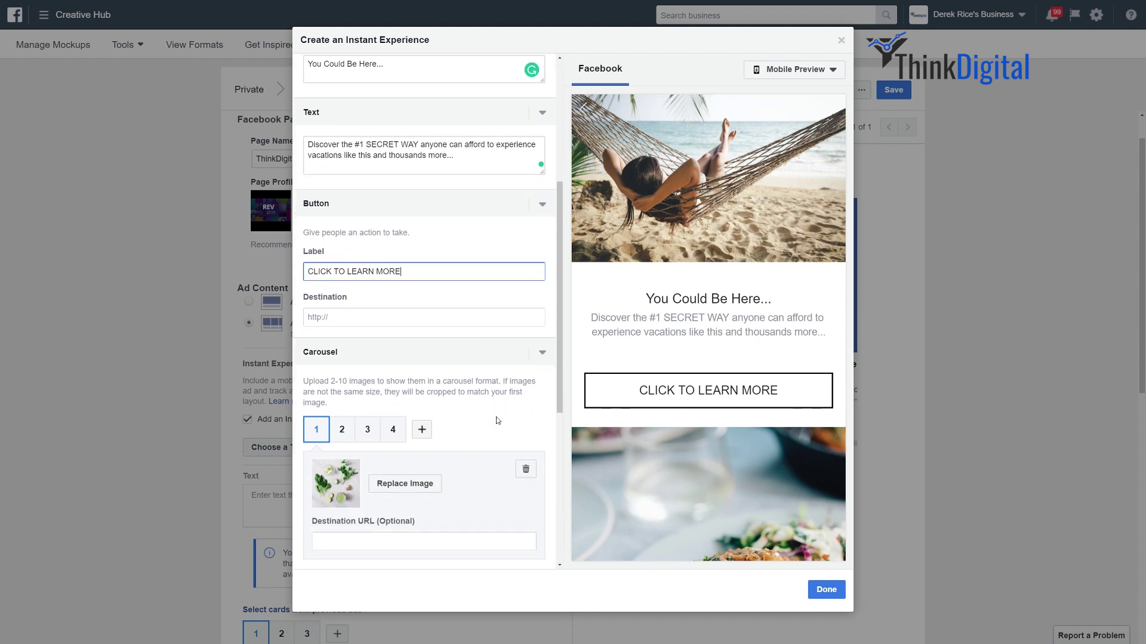
scroll(496, 420, down, 1)
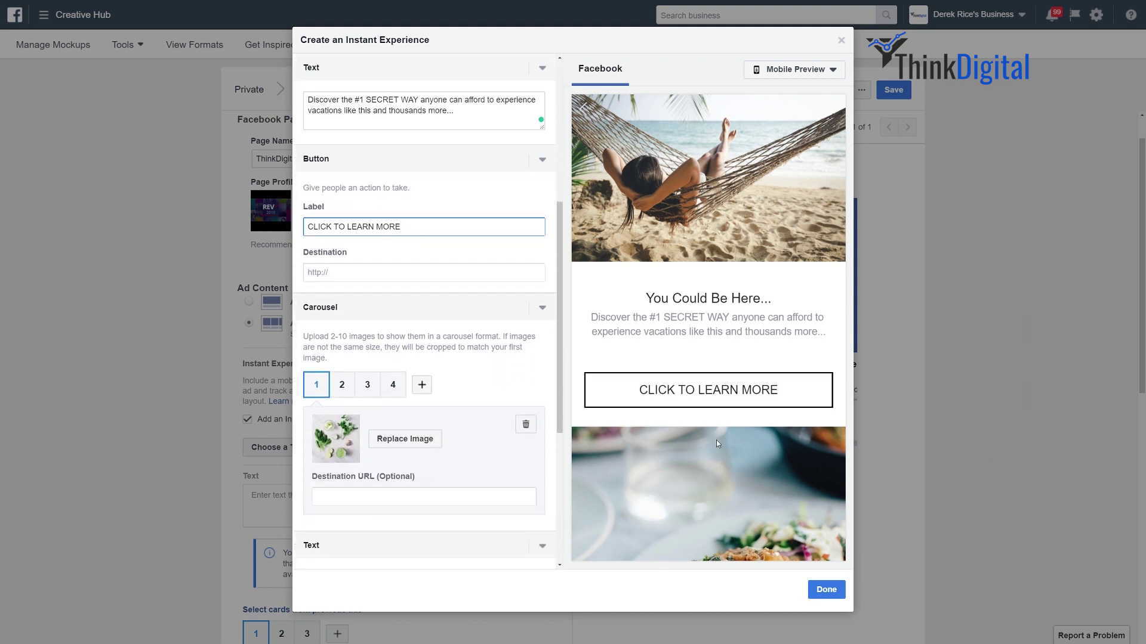
scroll(716, 439, down, 4)
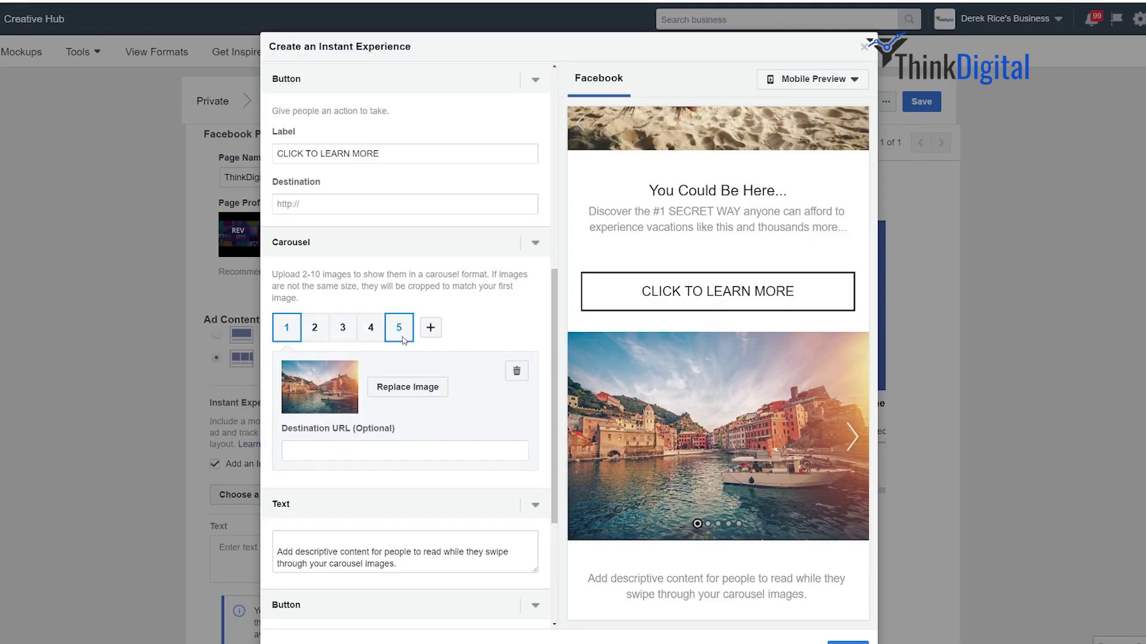
Step: Check the carousel's 2-10 image limit and view carousel images two through five in the mobile preview
mouse_move(302, 279)
mouse_down()
mouse_move(322, 279)
mouse_move(311, 282)
mouse_up()
click(707, 525)
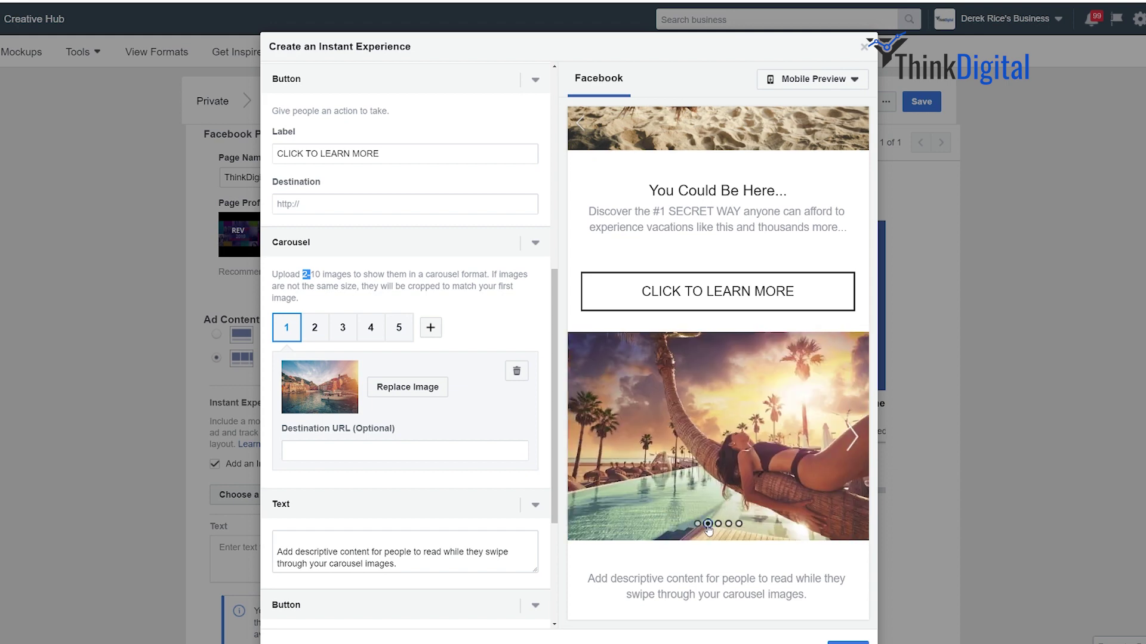
click(717, 524)
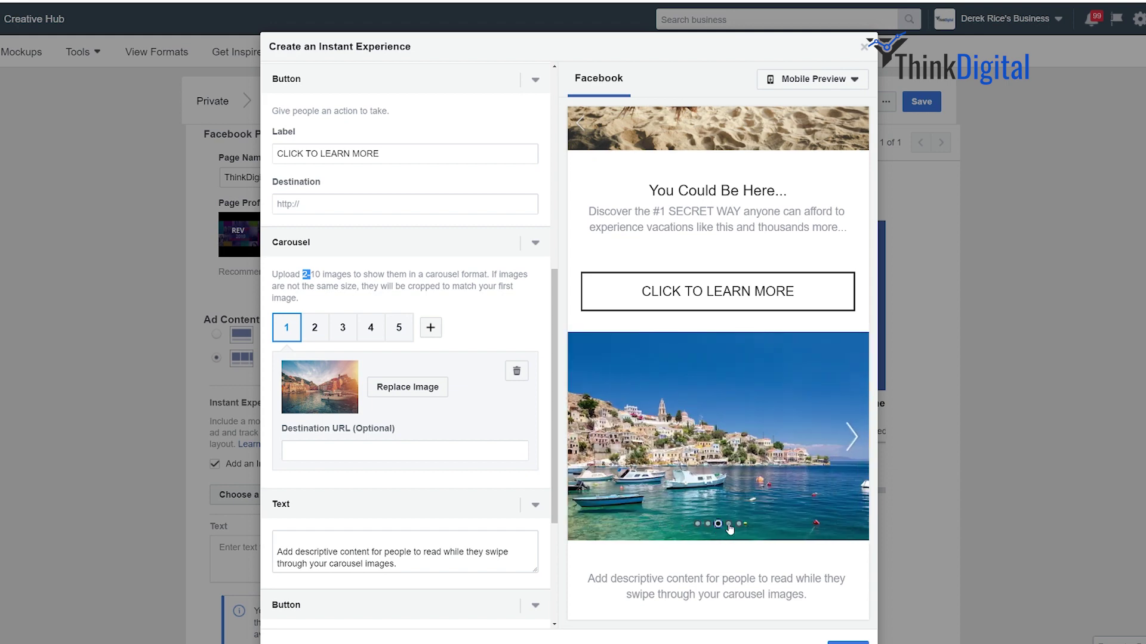
click(728, 525)
click(738, 525)
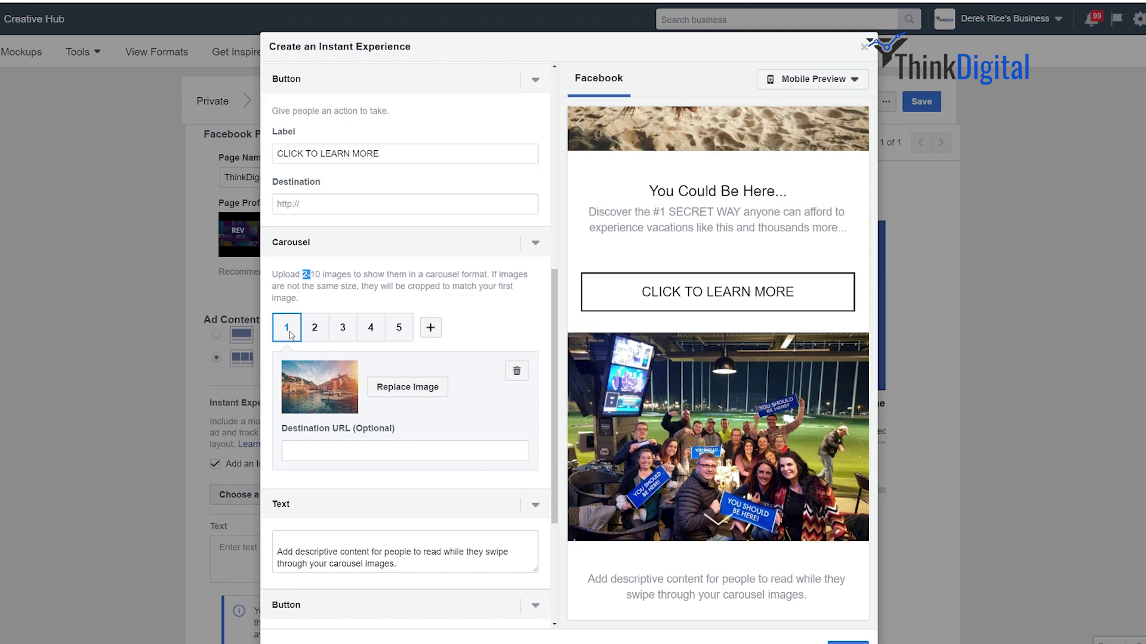
scroll(521, 419, down, 2)
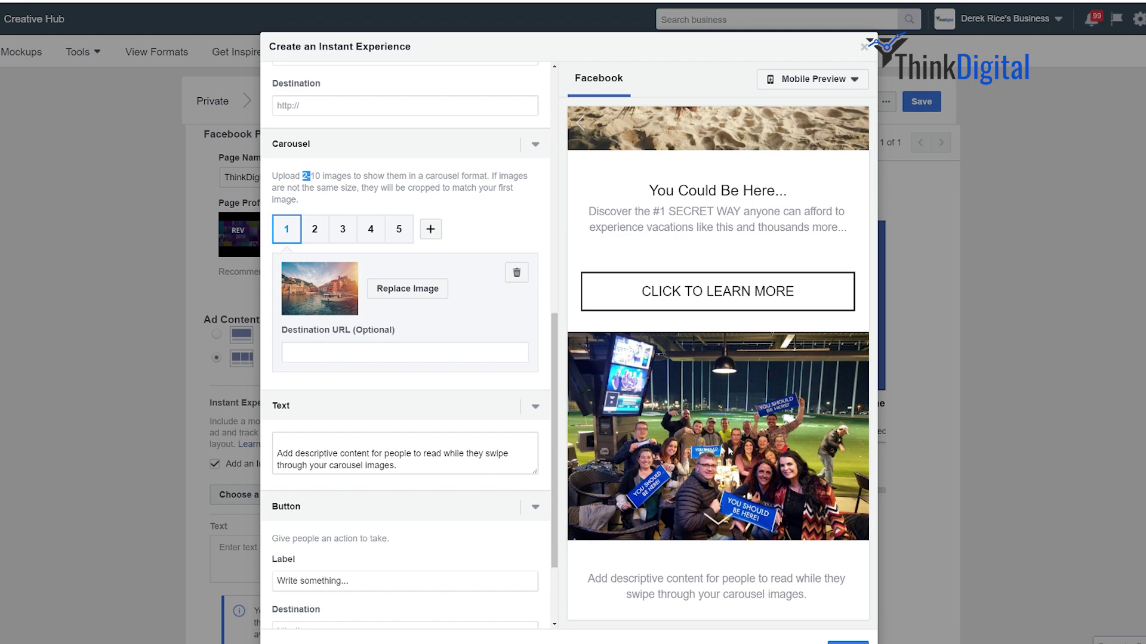
click(318, 357)
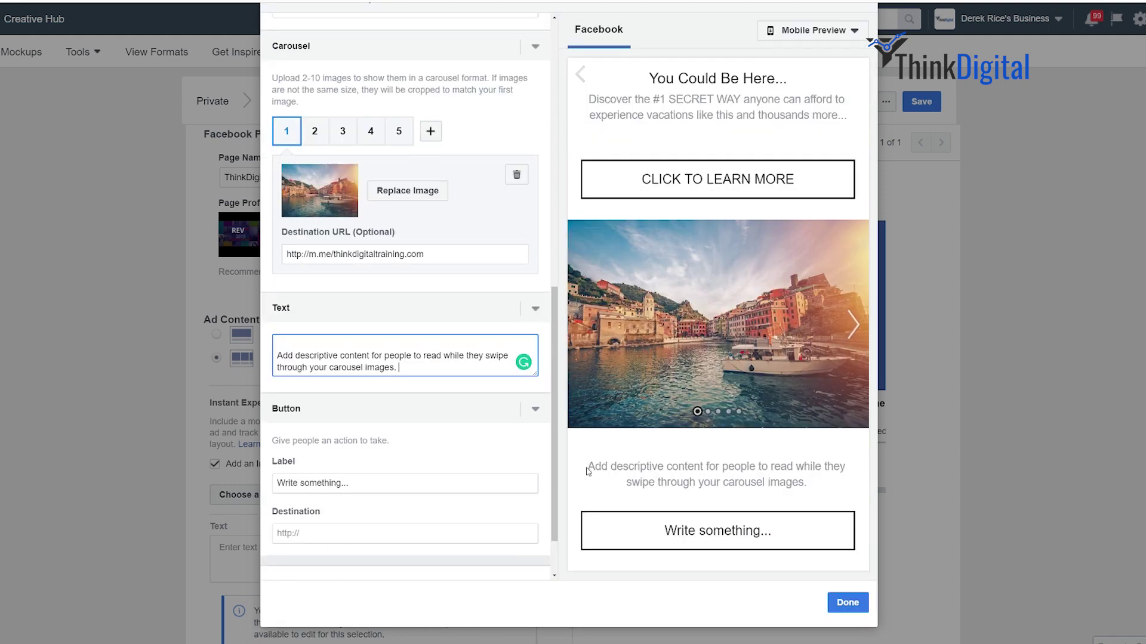
Step: Replace the carousel's descriptive text with "Unlock the secrets that enable millions of our members to travel the world, and take vacations they NEVER thought were possible before..."
drag(587, 470, 828, 501)
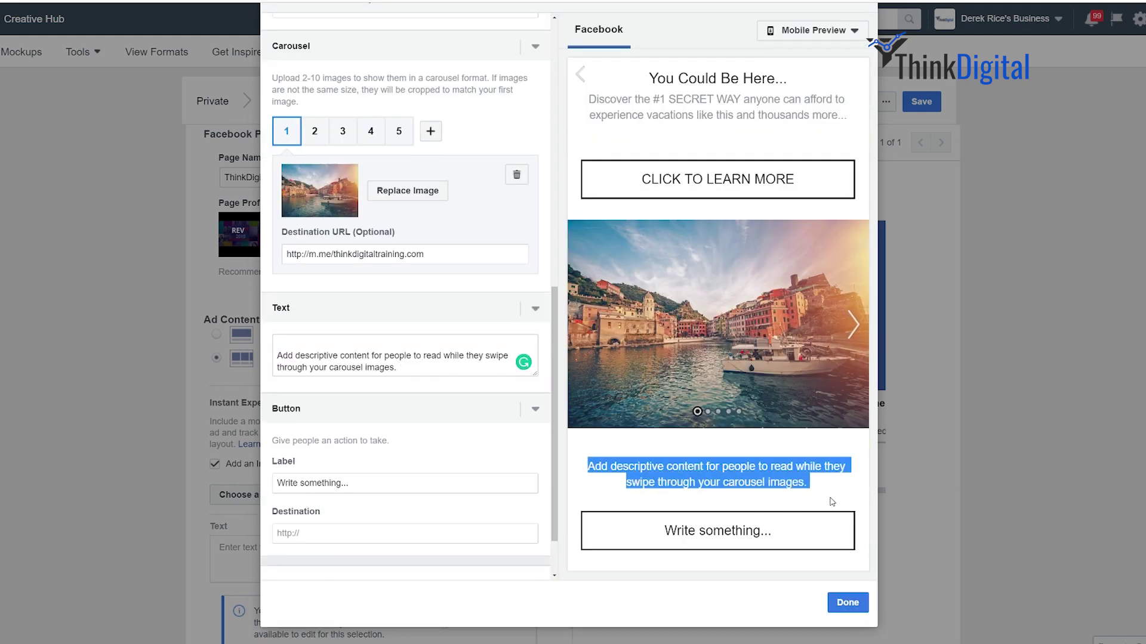
drag(430, 373, 316, 348)
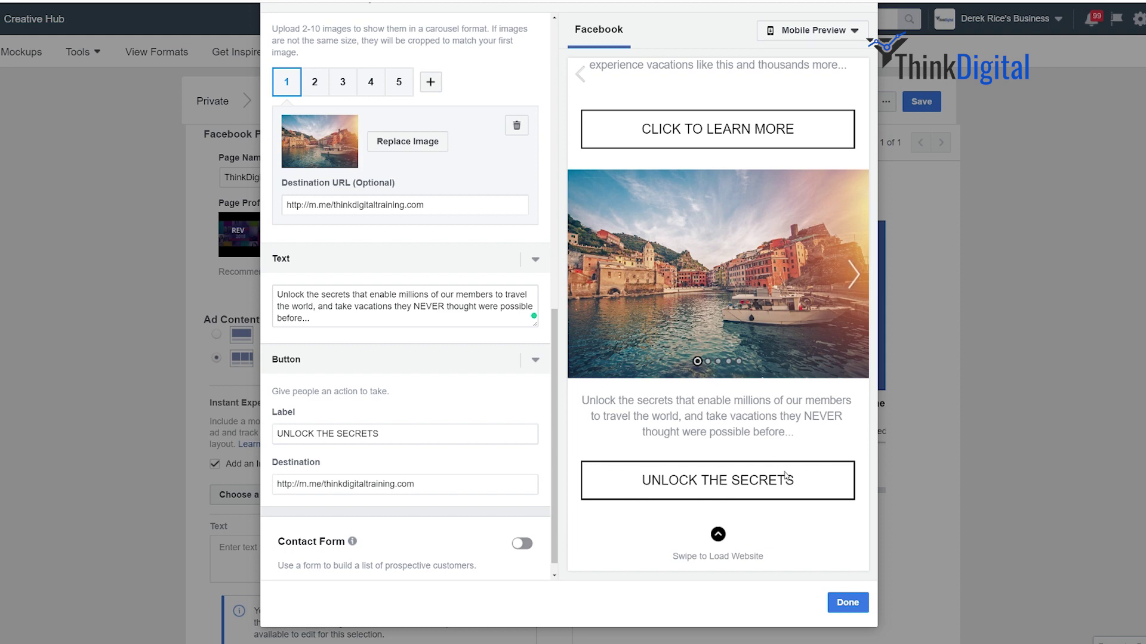
Step: Check the second button's destination and review the preview from the cover image to the "UNLOCK THE SECRETS" button
drag(467, 491, 276, 492)
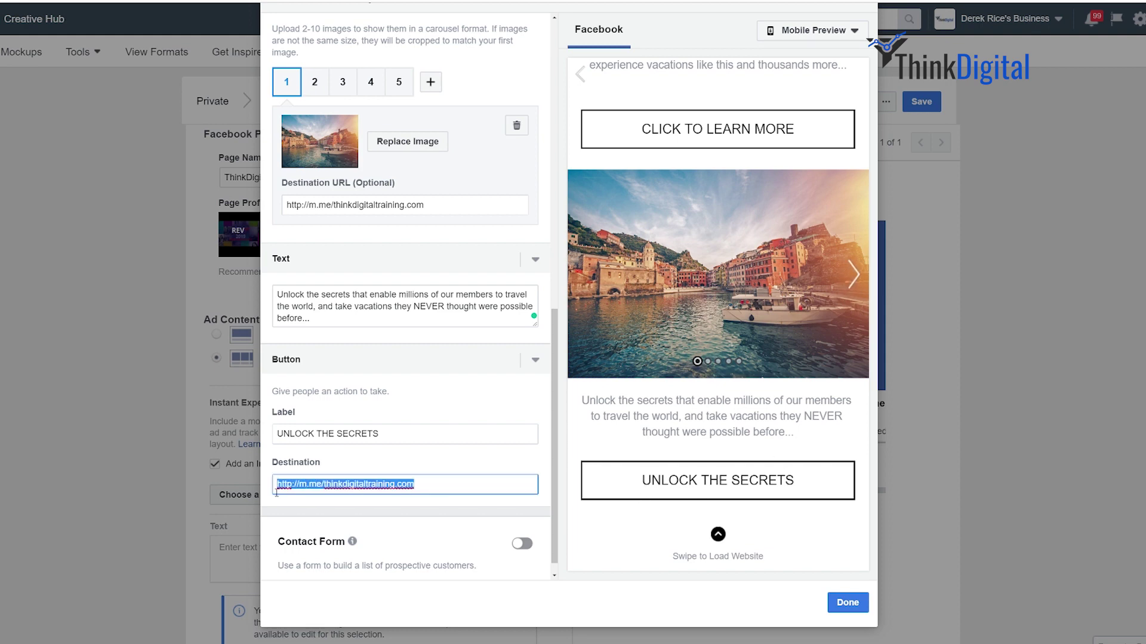
scroll(652, 454, up, 6)
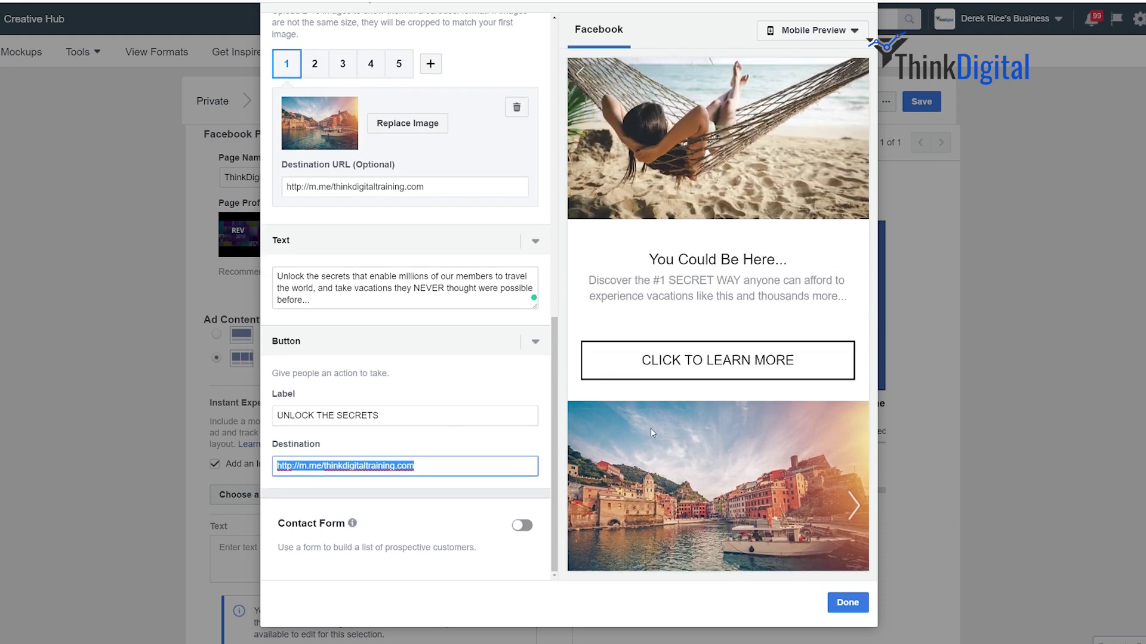
scroll(710, 263, down, 4)
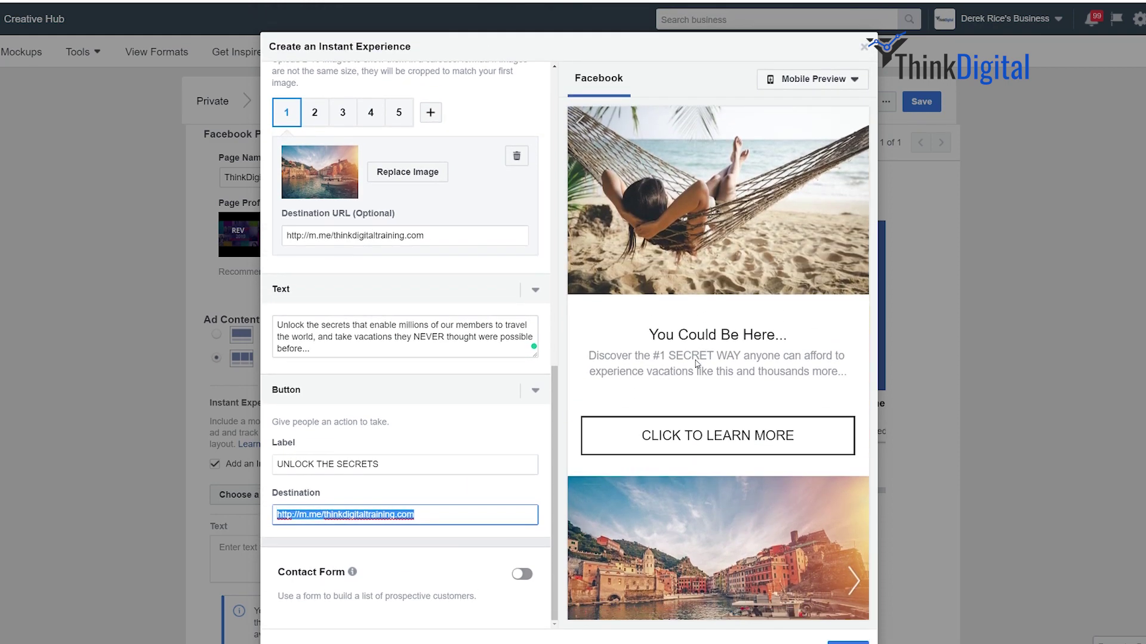
scroll(696, 370, down, 5)
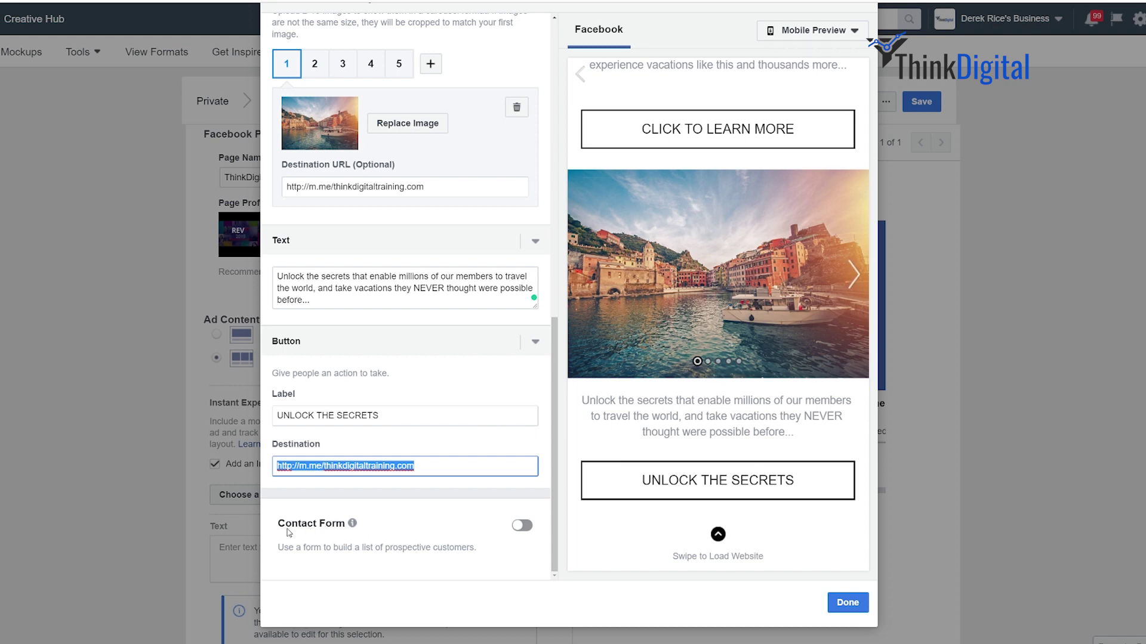
Step: Turn on the Contact Form for the Instant Experience and agree to the Lead Ad Terms
drag(279, 525, 352, 526)
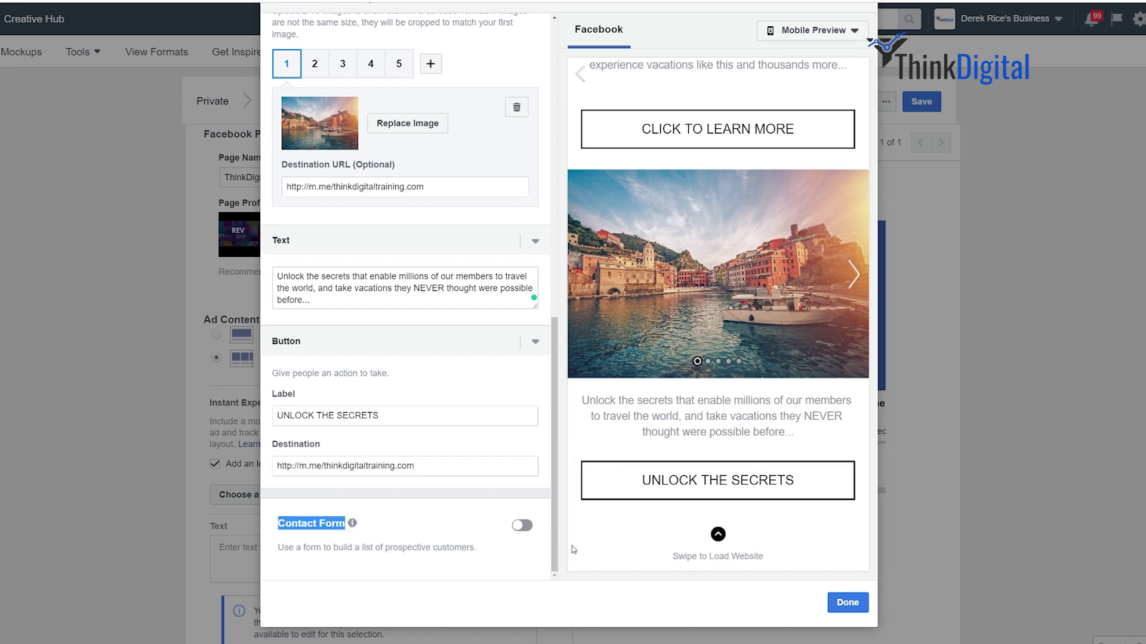
click(522, 527)
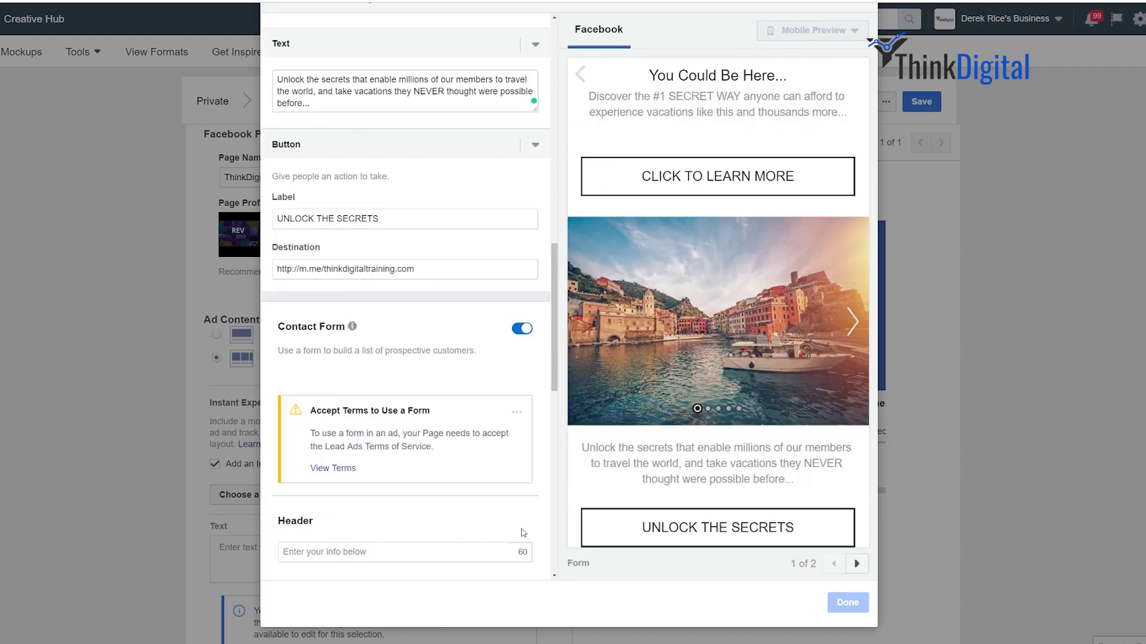
click(349, 472)
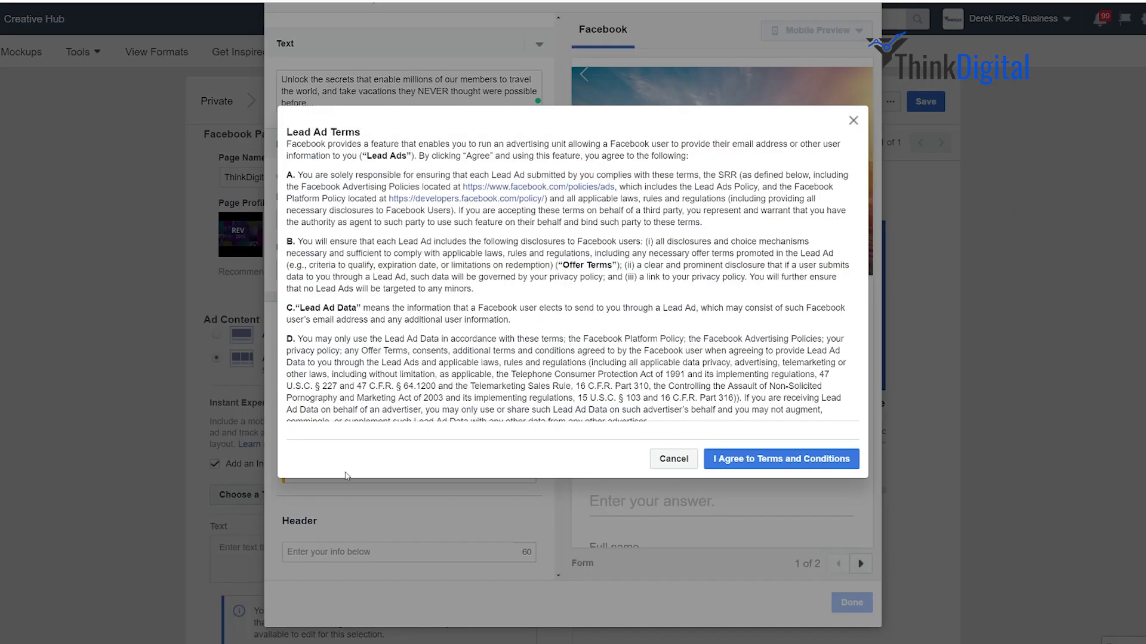
click(740, 459)
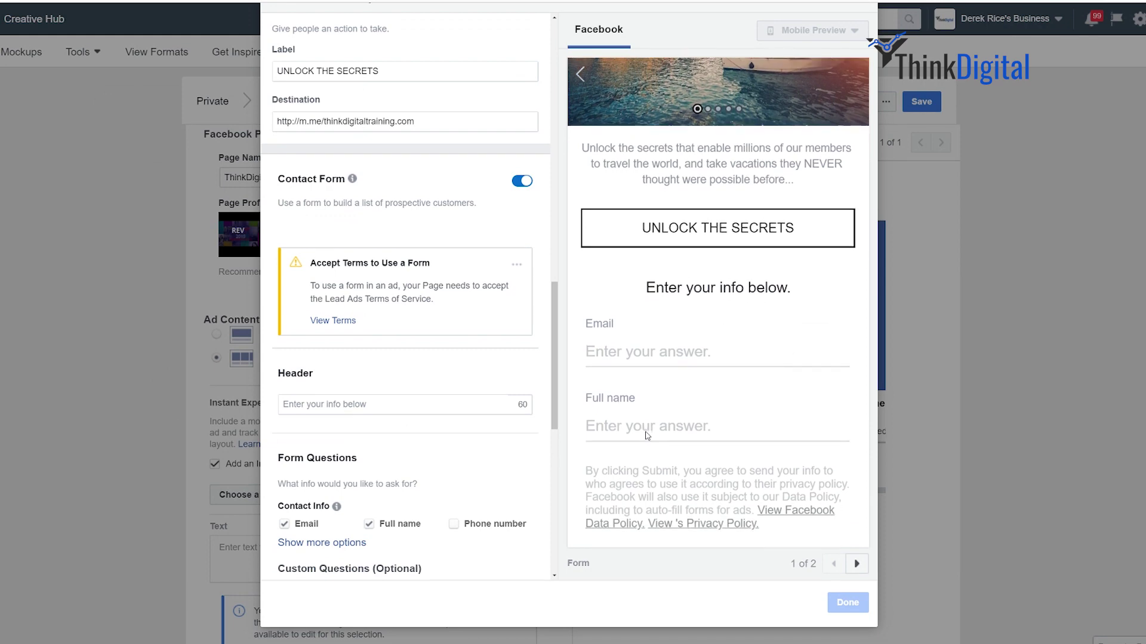
Step: Examine the contact form's header and default questions alongside their appearance in the mobile preview
scroll(440, 379, down, 3)
scroll(394, 352, down, 3)
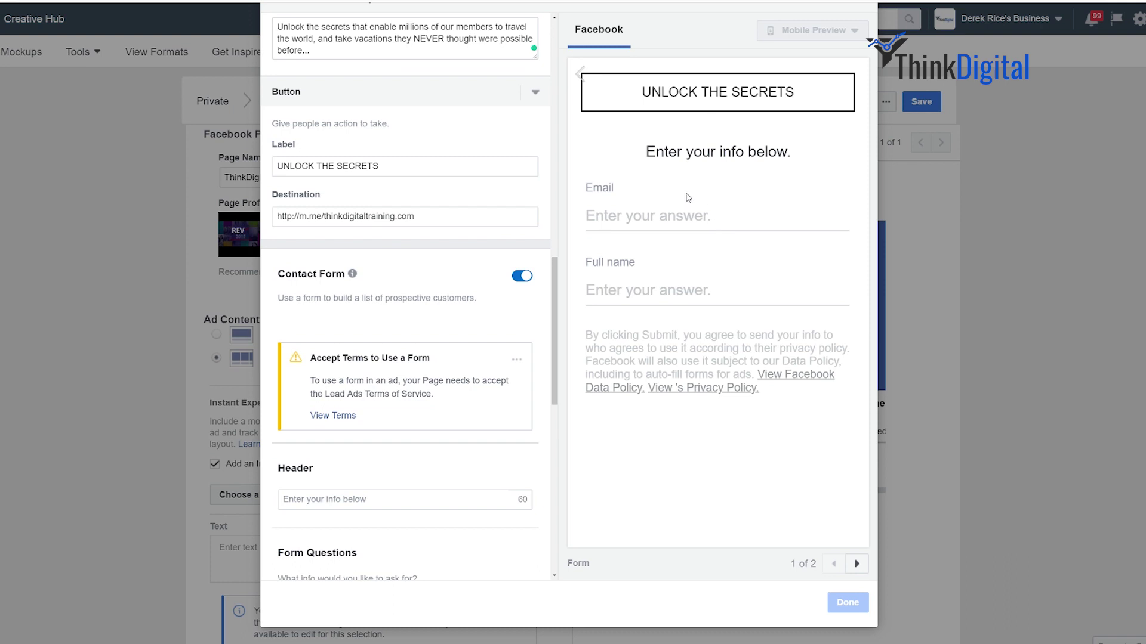
scroll(429, 388, down, 2)
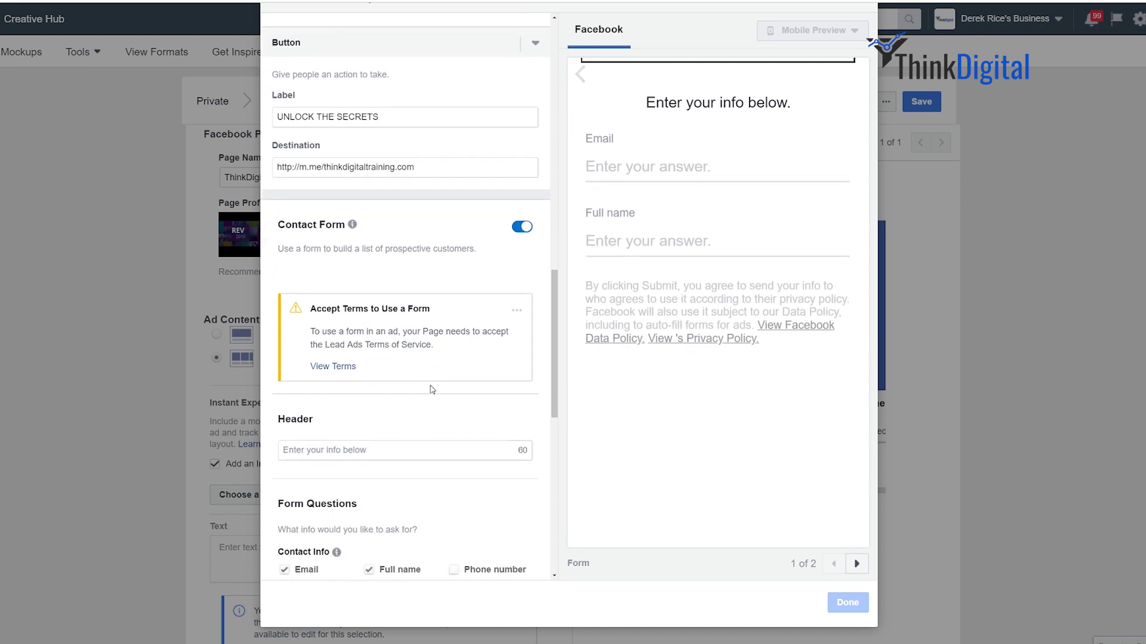
scroll(345, 472, up, 2)
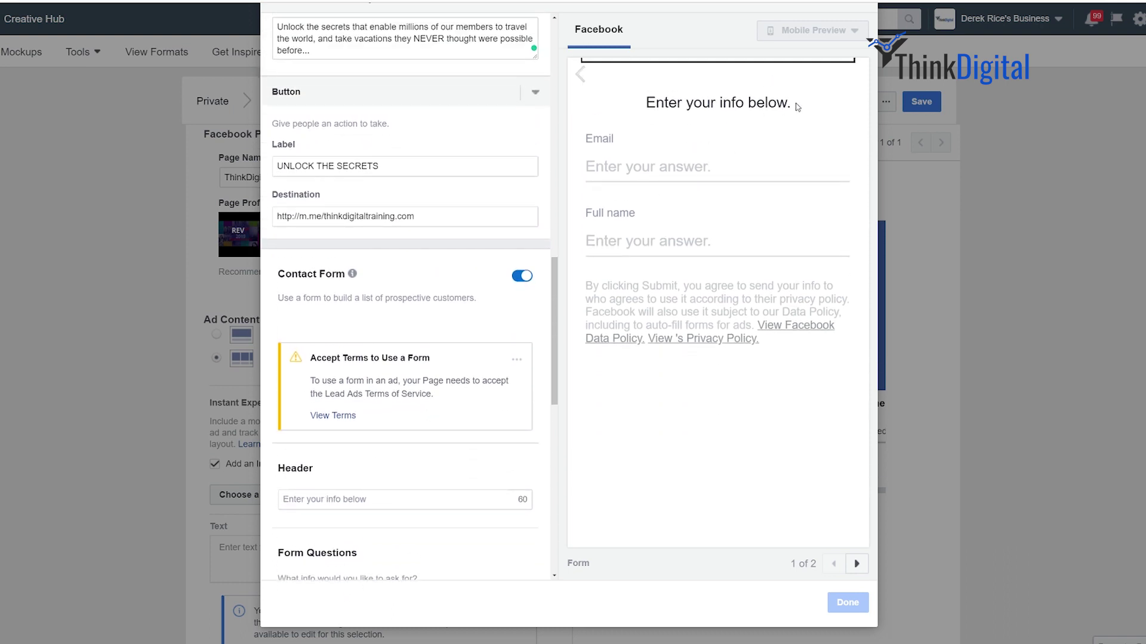
scroll(421, 492, down, 2)
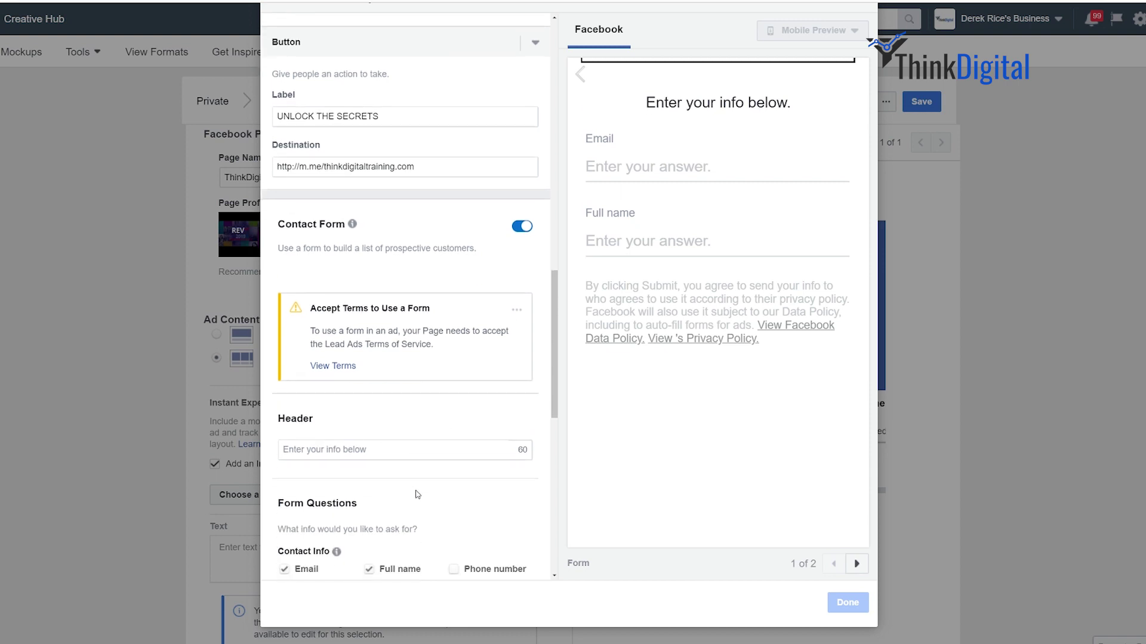
scroll(417, 496, down, 1)
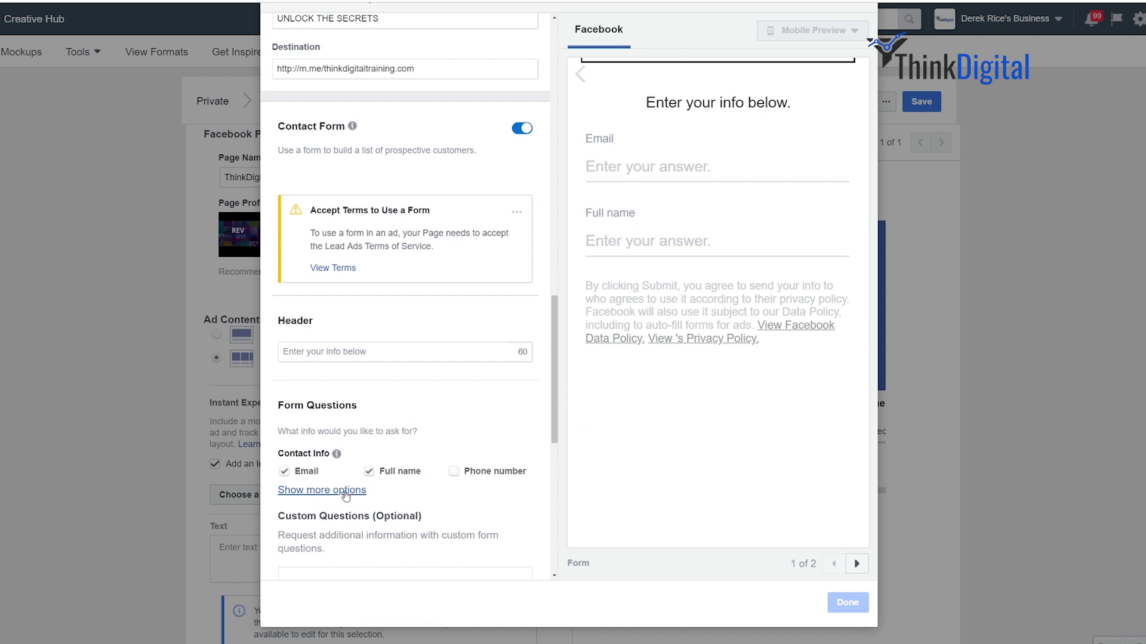
Step: Show the additional contact info options and try the Job title question on the form
click(323, 490)
scroll(287, 382, down, 3)
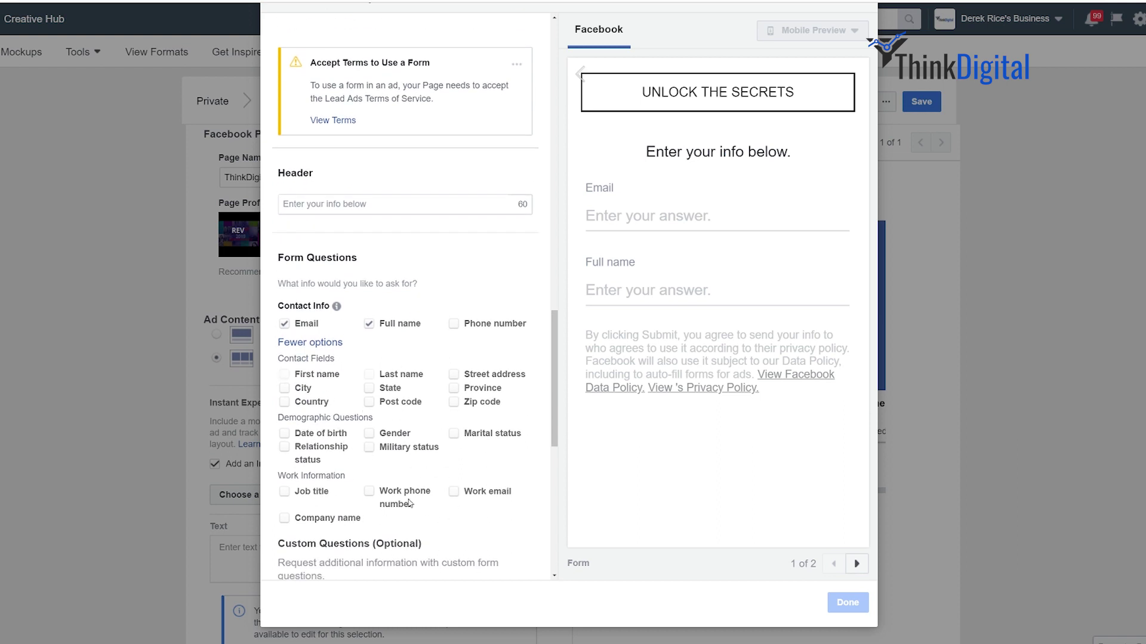
click(292, 496)
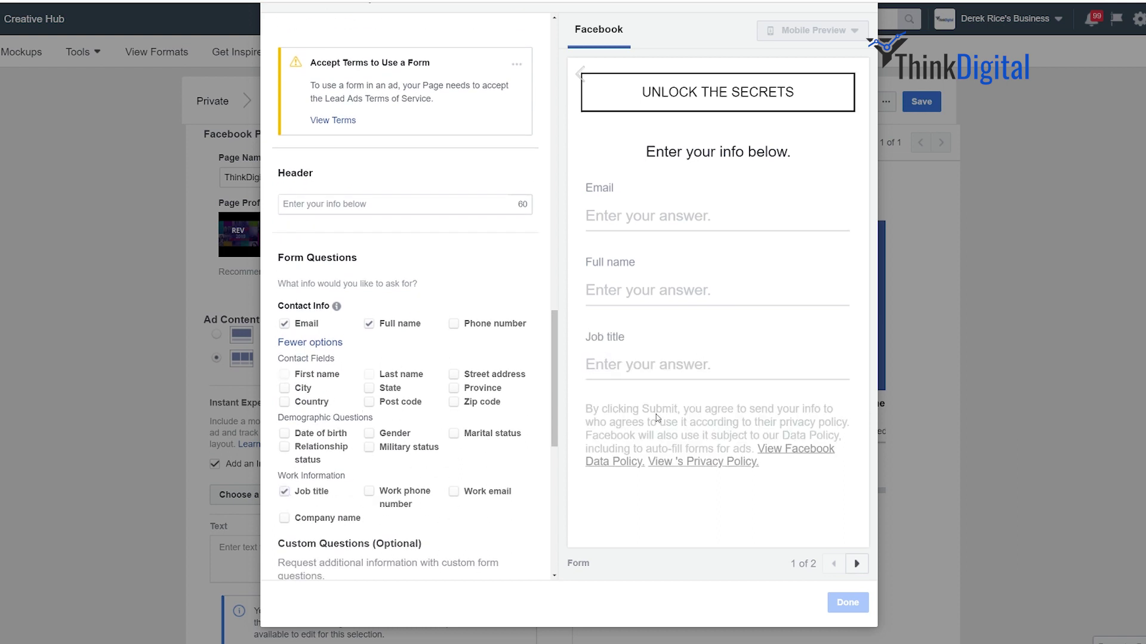
click(284, 491)
Step: View the available custom question types for the contact form without adding a question
scroll(352, 365, down, 4)
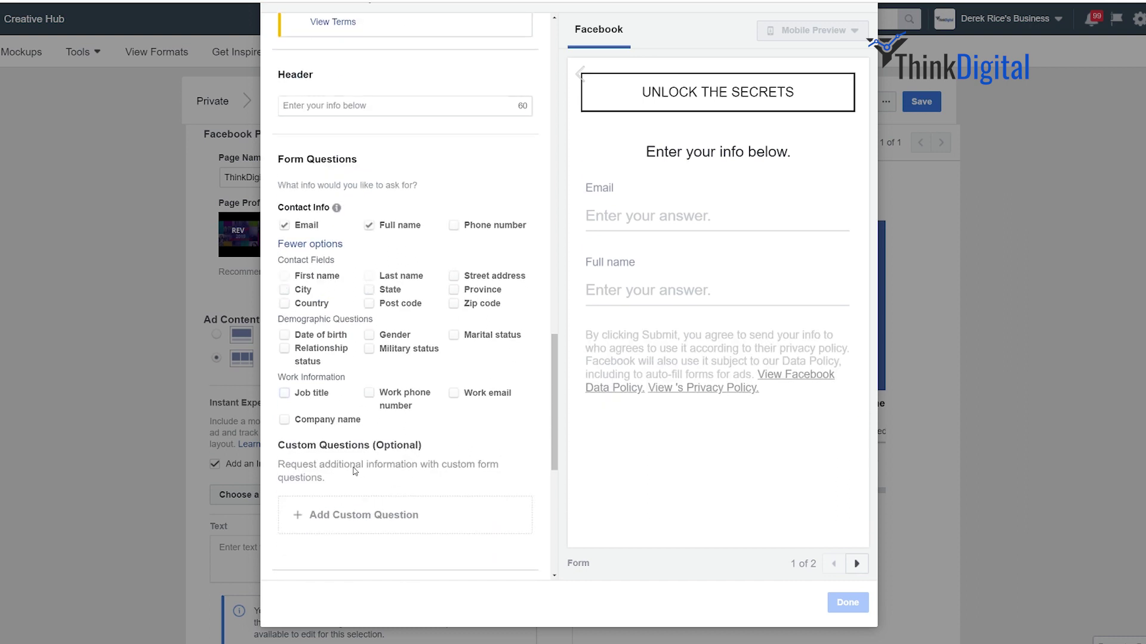
click(295, 418)
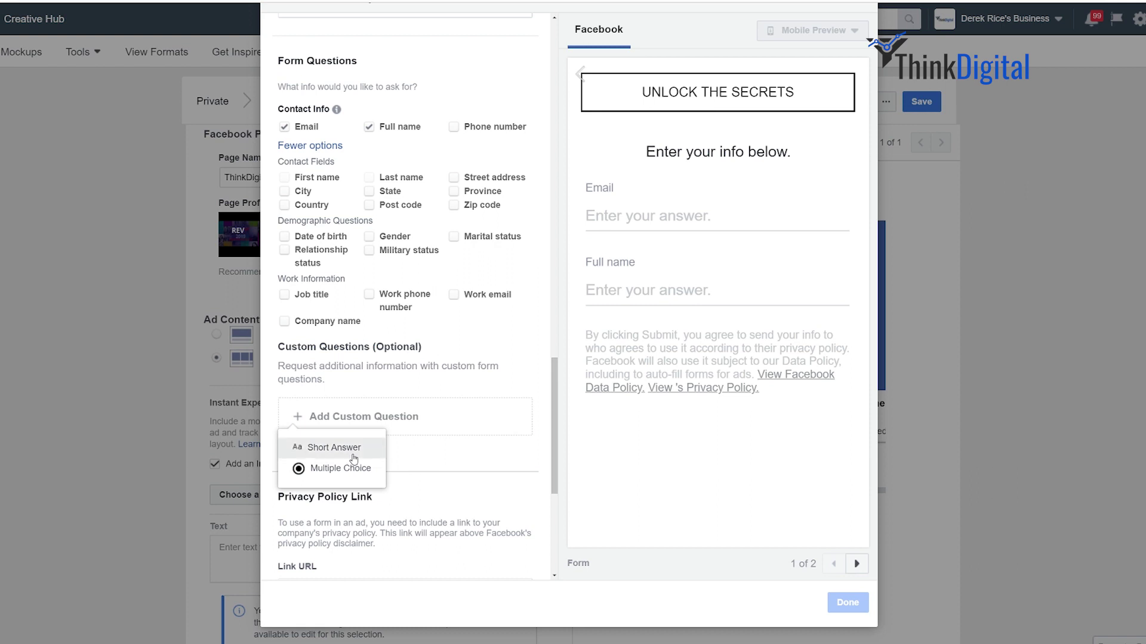
click(438, 455)
Step: Look over the Privacy Policy Link section and preview the form's Thank You Screen
scroll(438, 454, down, 3)
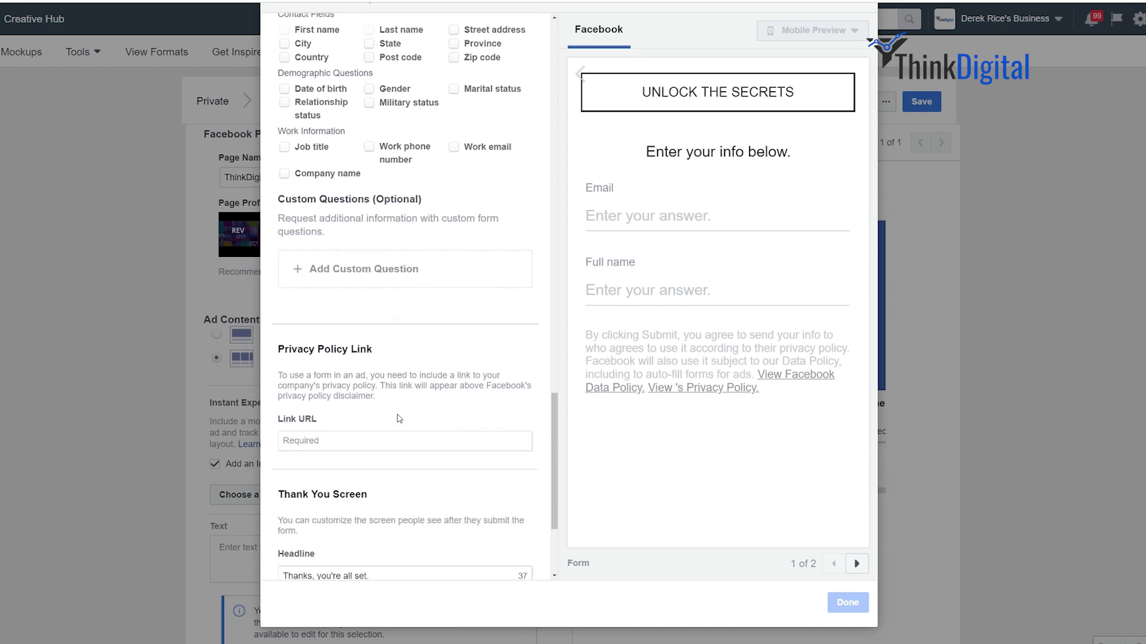
scroll(625, 423, down, 2)
click(858, 563)
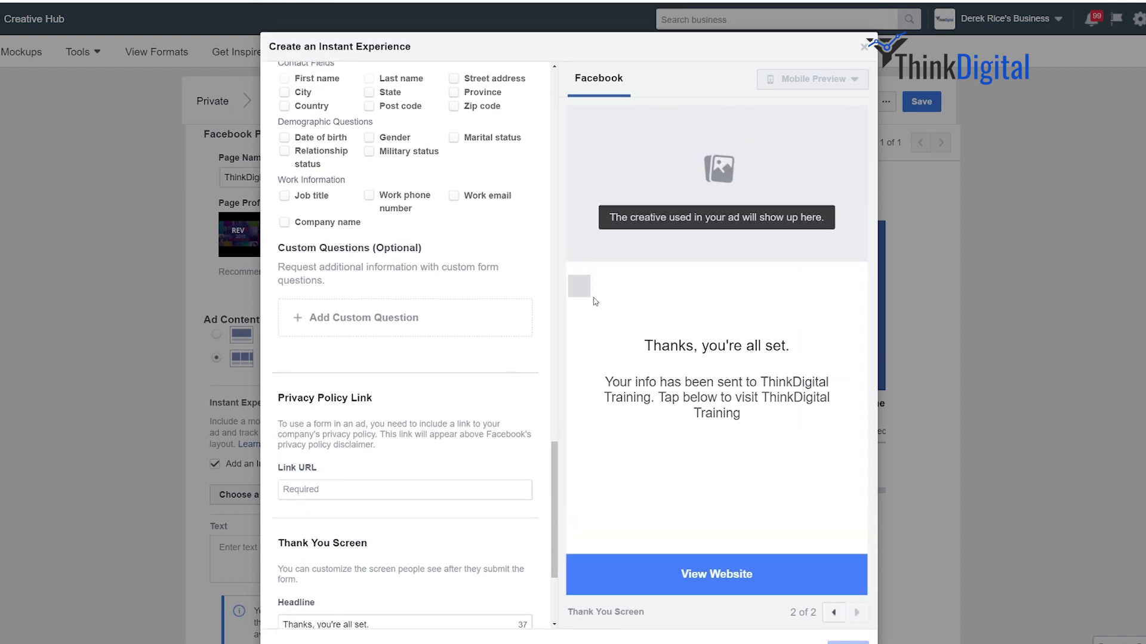
Step: Examine the Thank You Screen's headline, description and required website link settings alongside its preview
scroll(356, 511, down, 2)
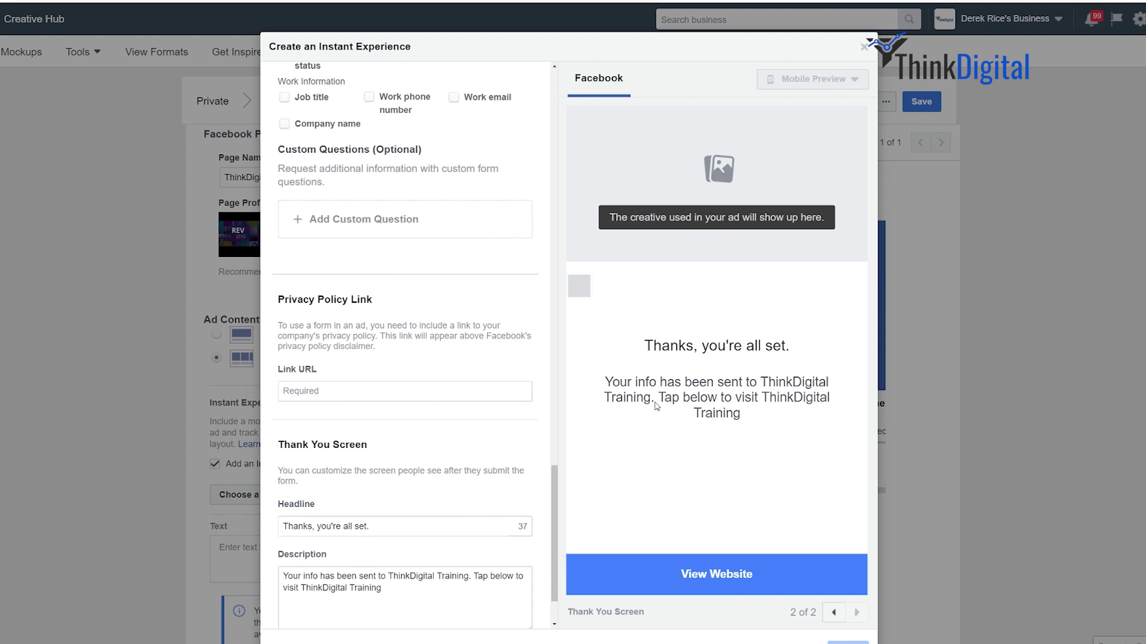
scroll(688, 416, down, 1)
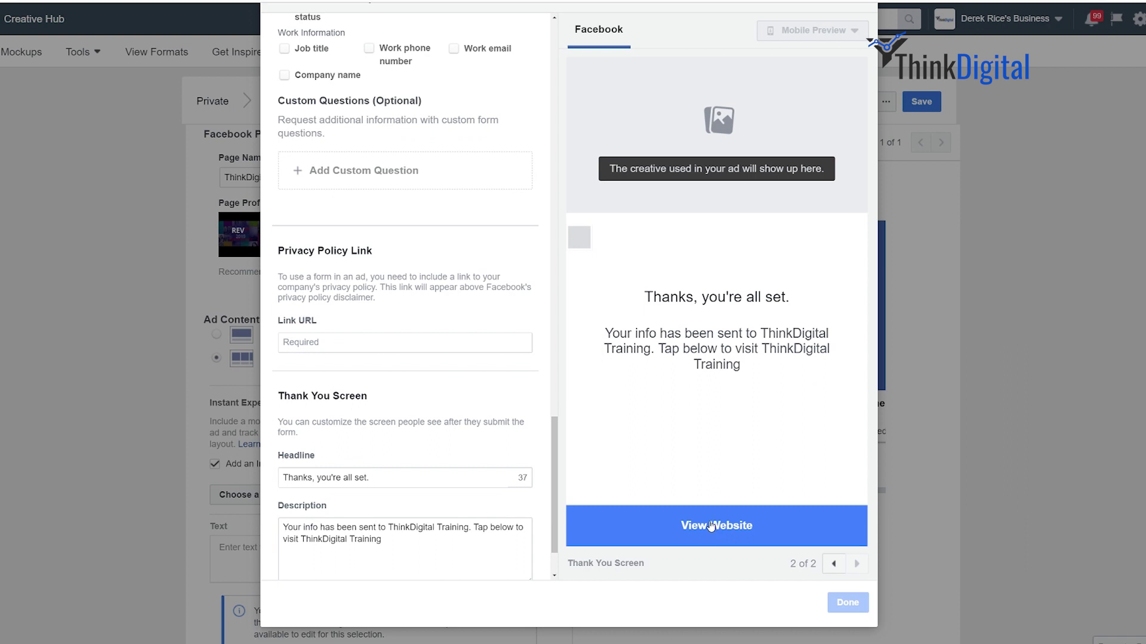
scroll(454, 462, down, 1)
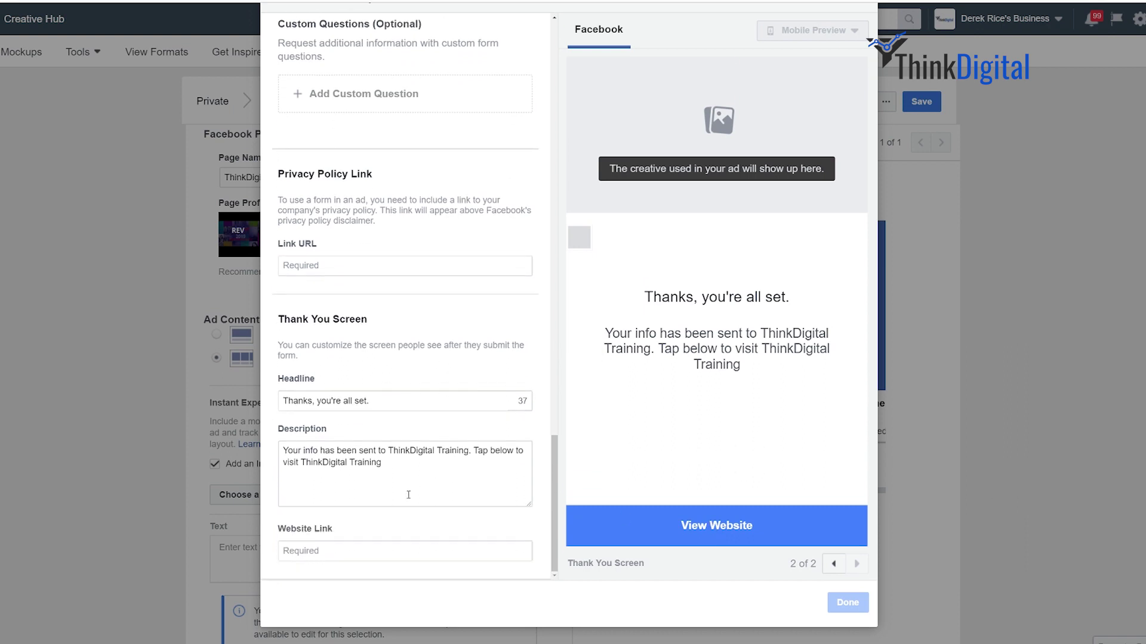
click(341, 554)
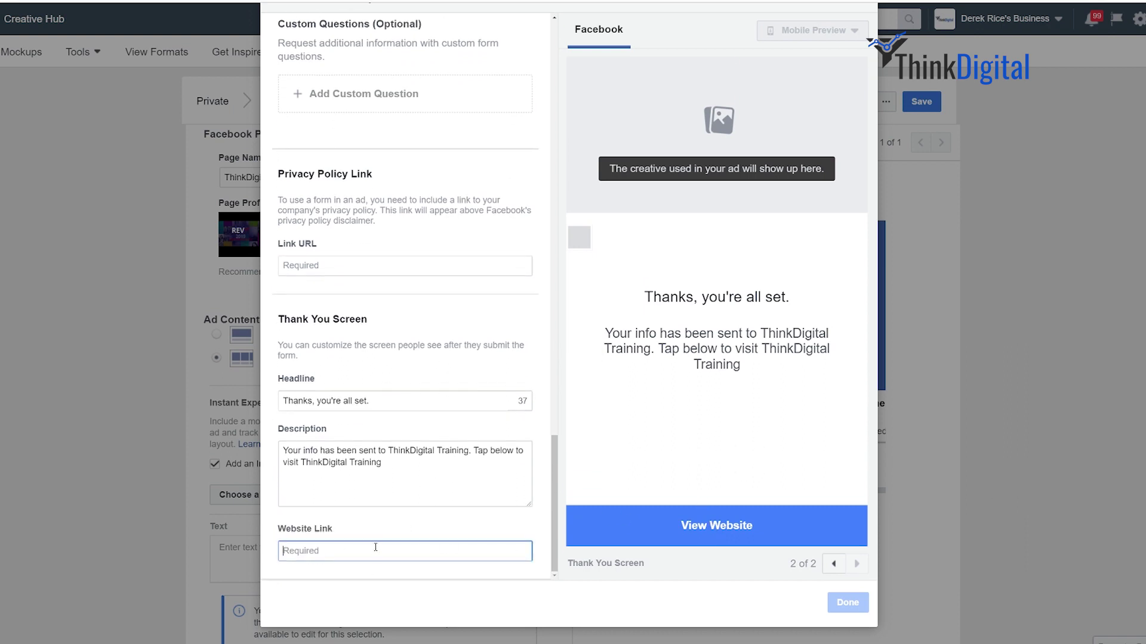
drag(334, 529, 277, 533)
click(301, 550)
click(334, 532)
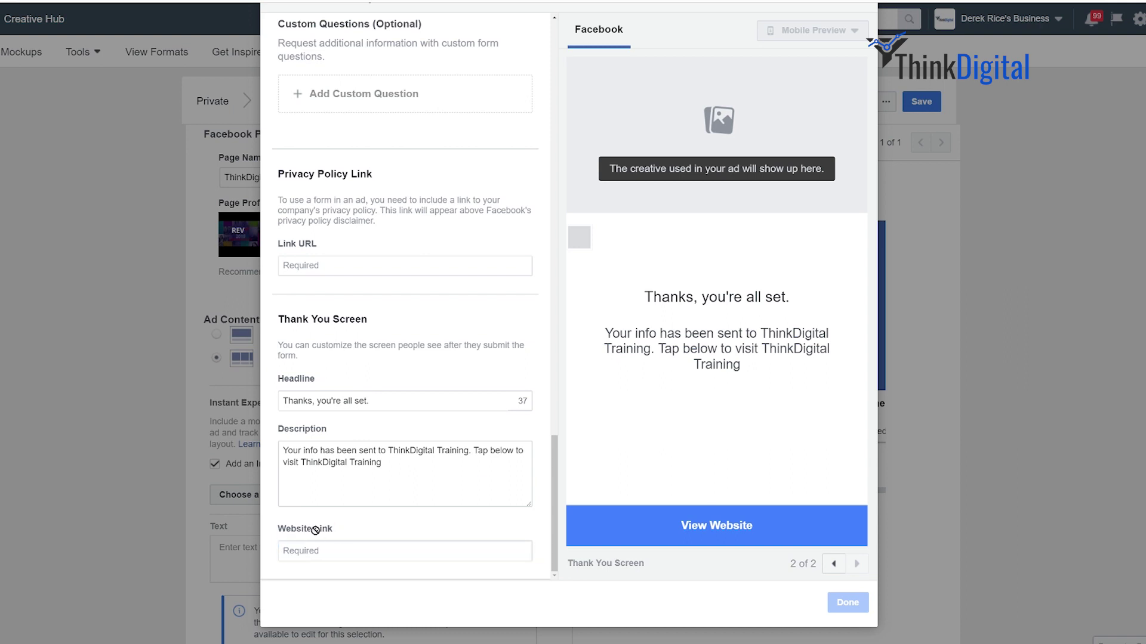
click(322, 553)
triple_click(342, 532)
Step: Return the mobile preview to the form page and review the ad's images, copy, buttons and contact form
scroll(451, 455, up, 7)
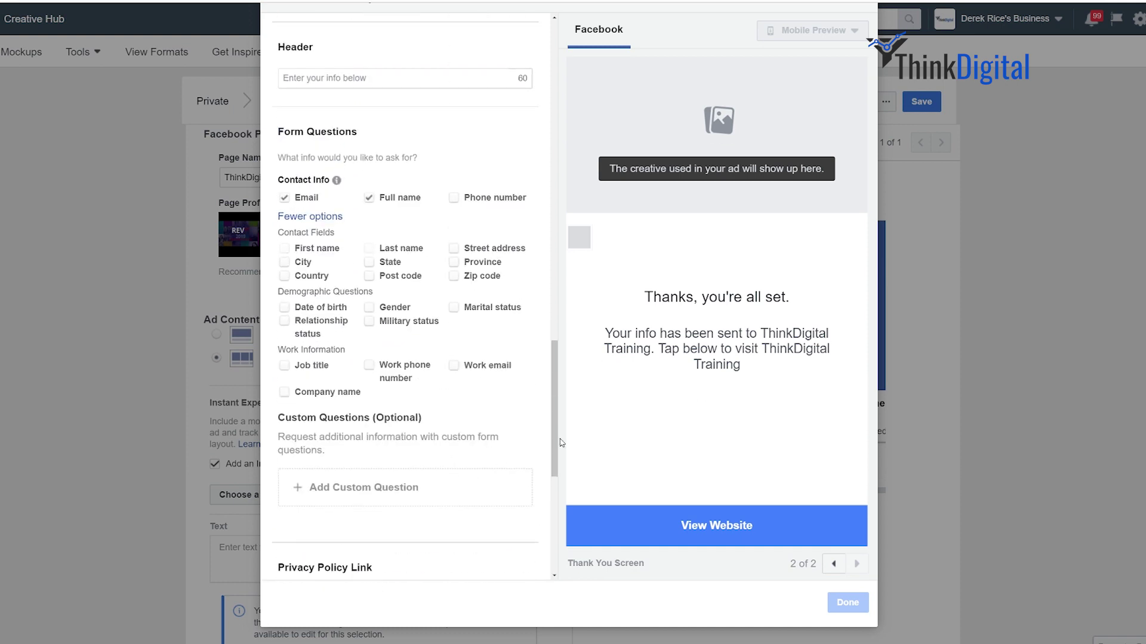
scroll(695, 524, up, 1)
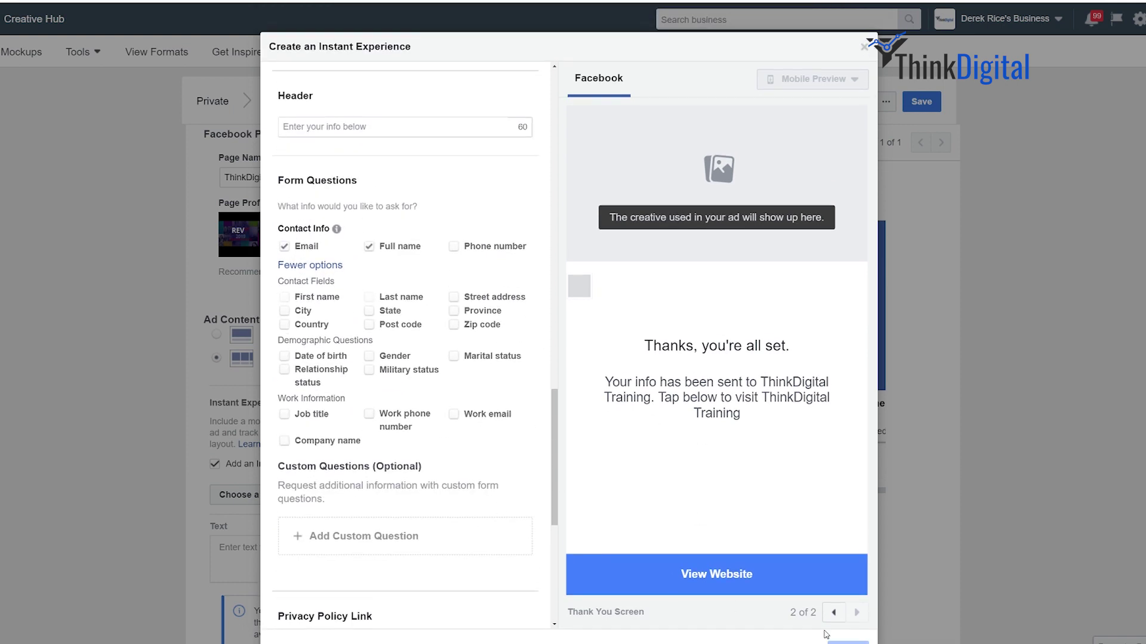
click(834, 613)
scroll(686, 459, up, 2)
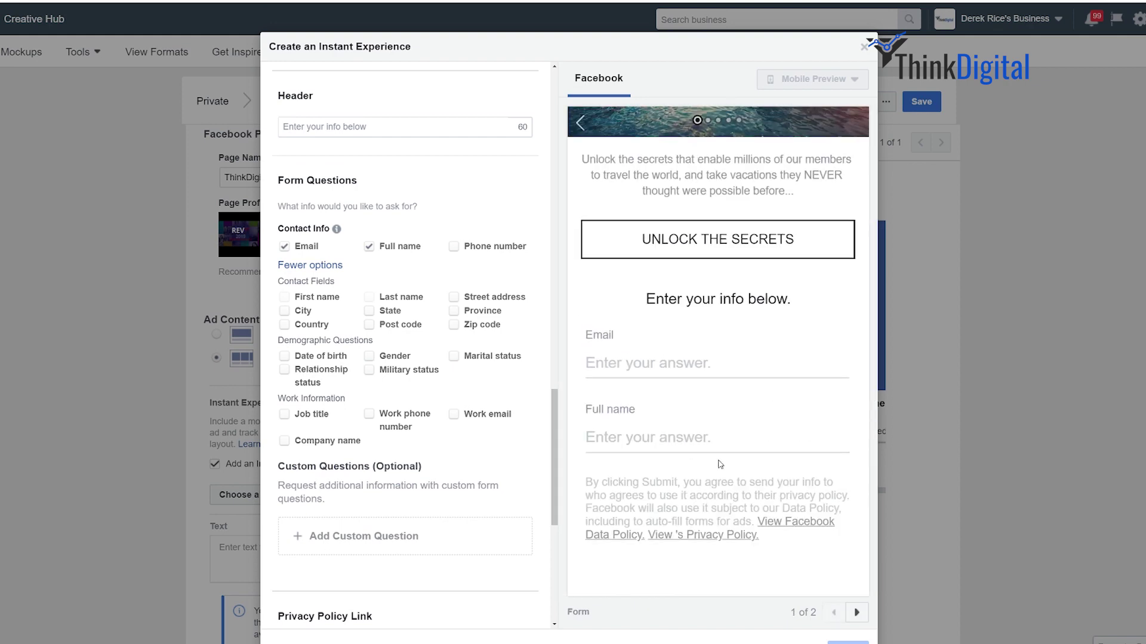
scroll(720, 464, up, 5)
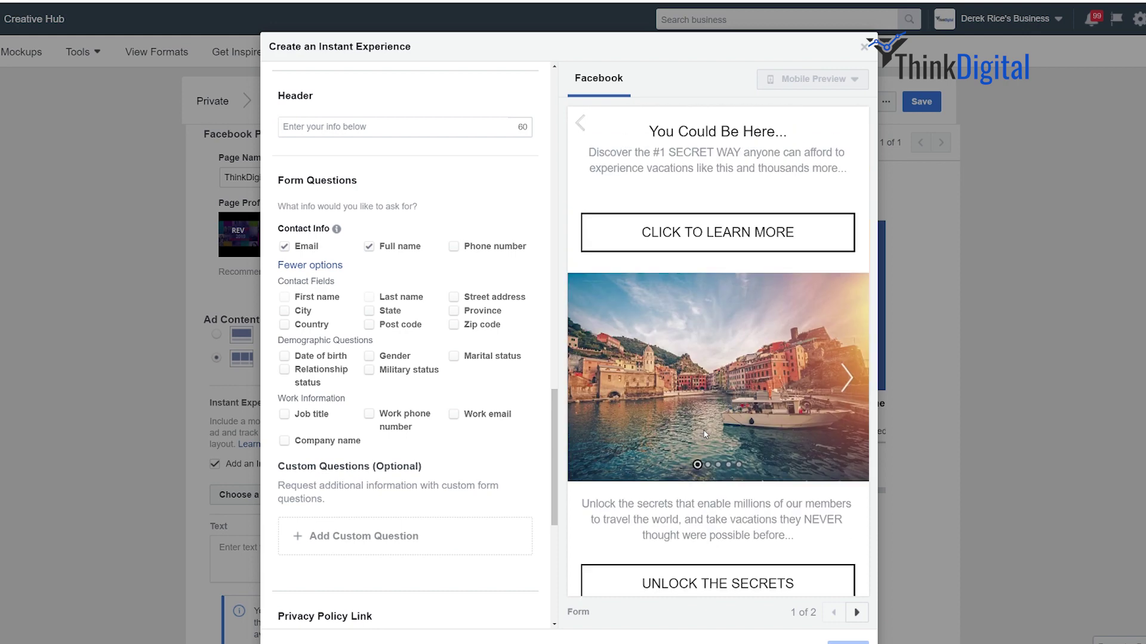
scroll(705, 434, up, 3)
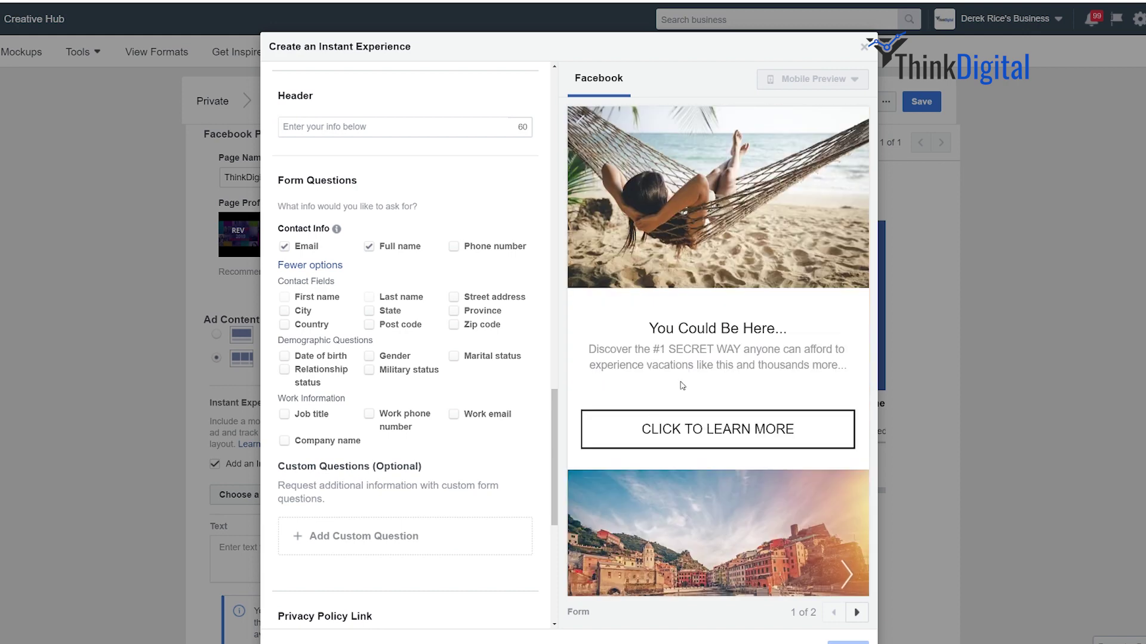
scroll(722, 464, down, 1)
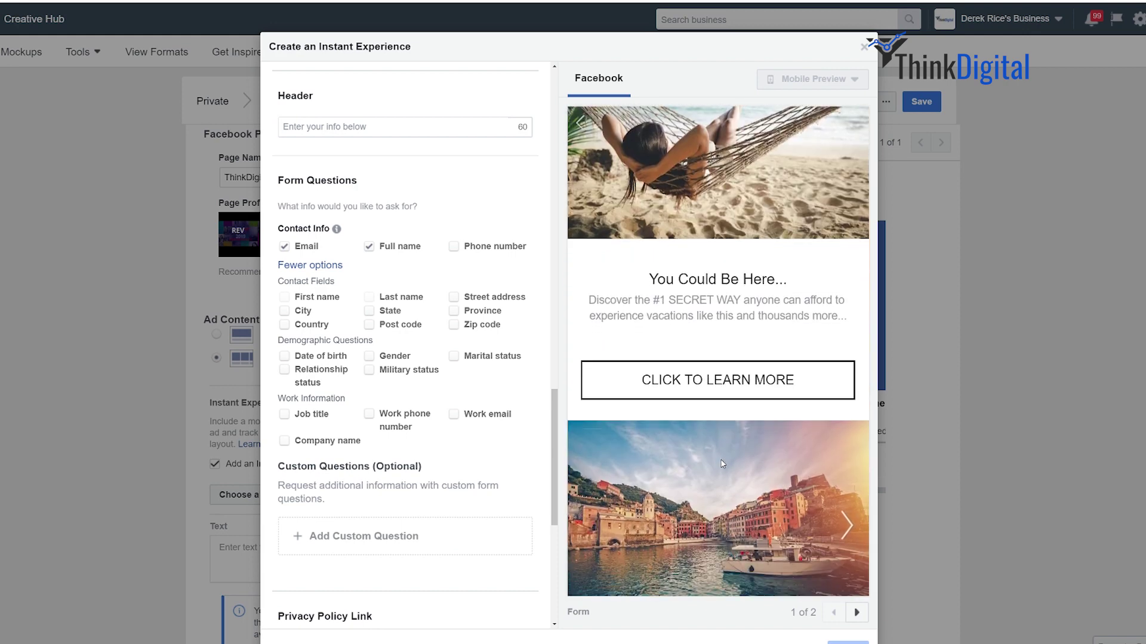
scroll(722, 464, up, 2)
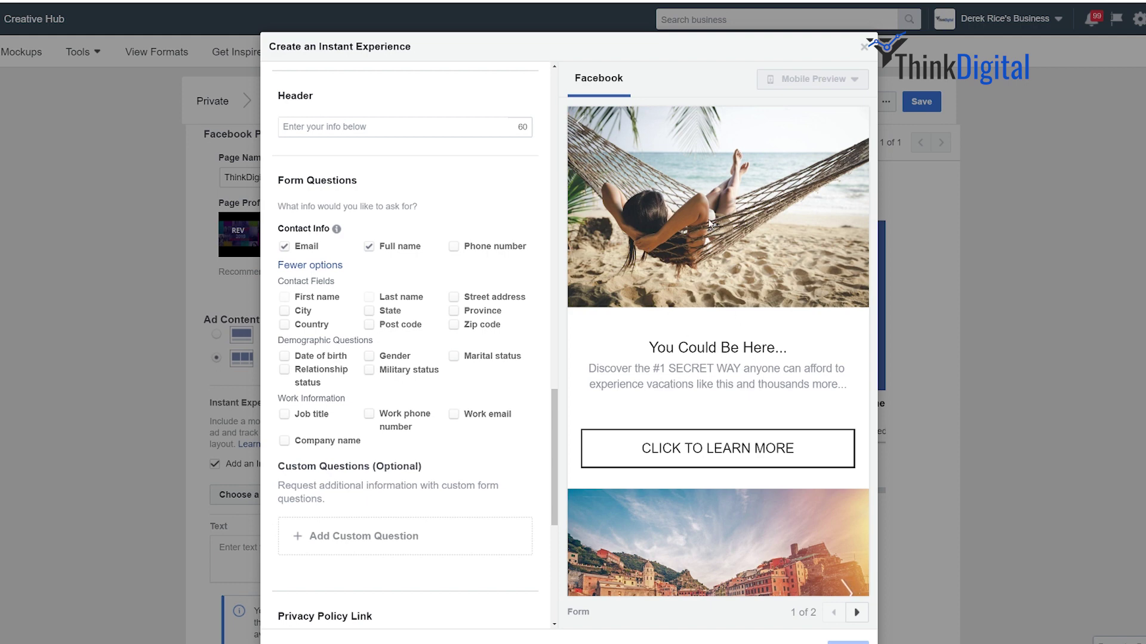
scroll(816, 252, down, 2)
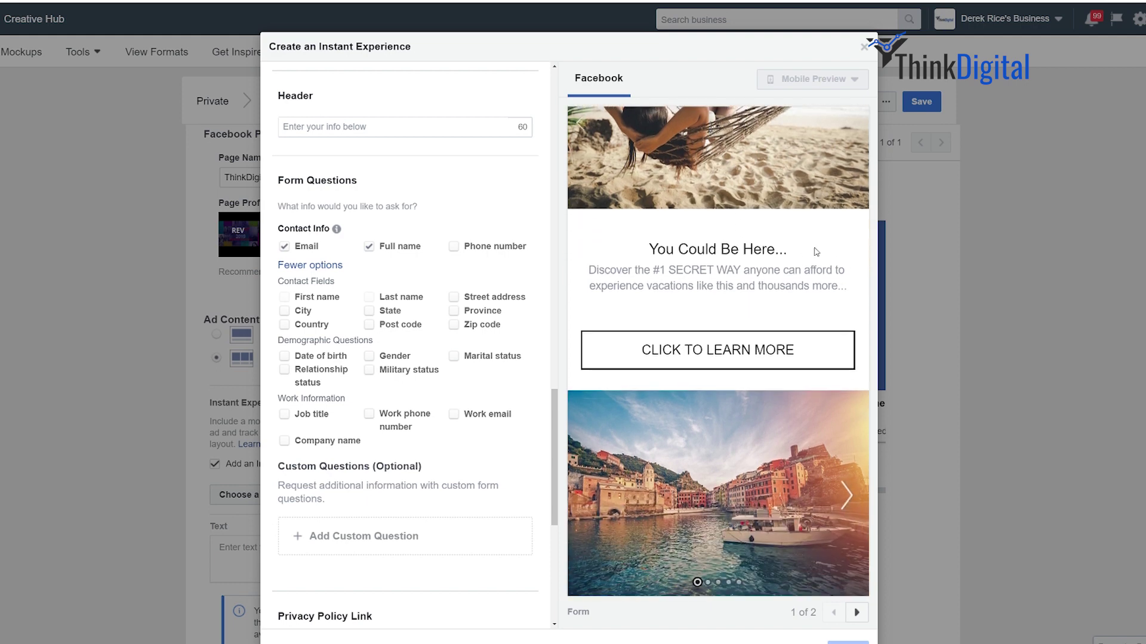